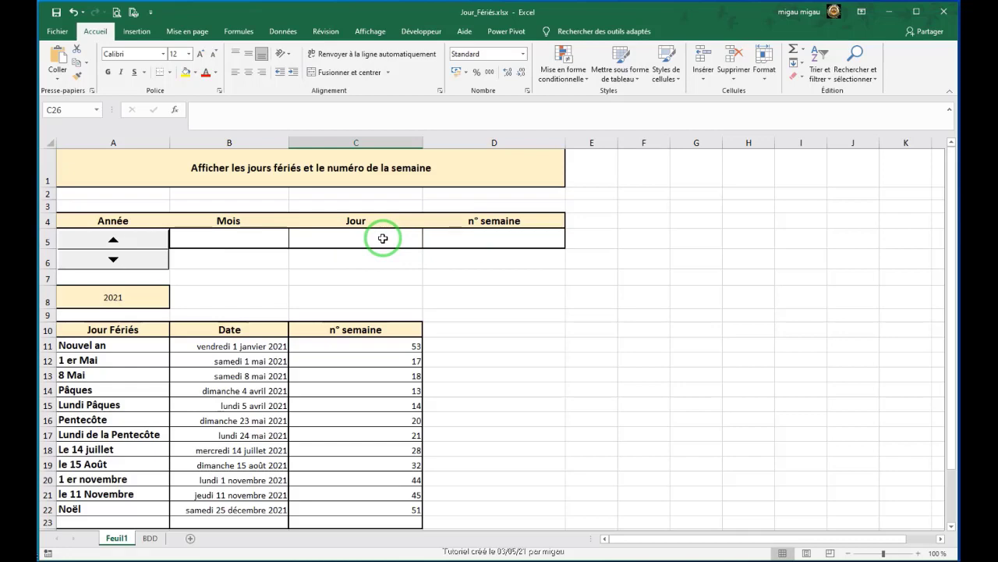
On the BDD sheet, fill C1:N1 with the month names from janvier to décembre
left_click(150, 538)
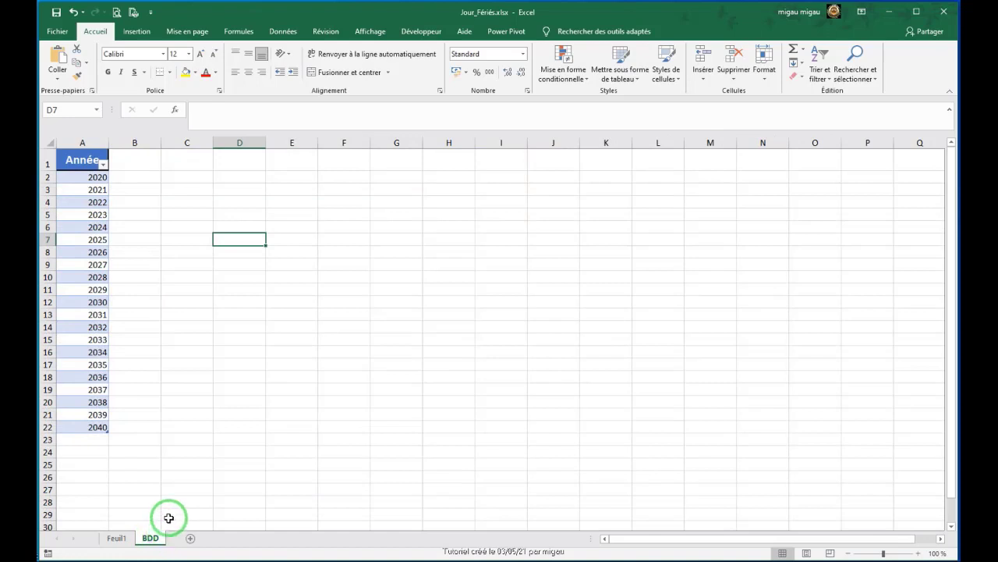
left_click(184, 160)
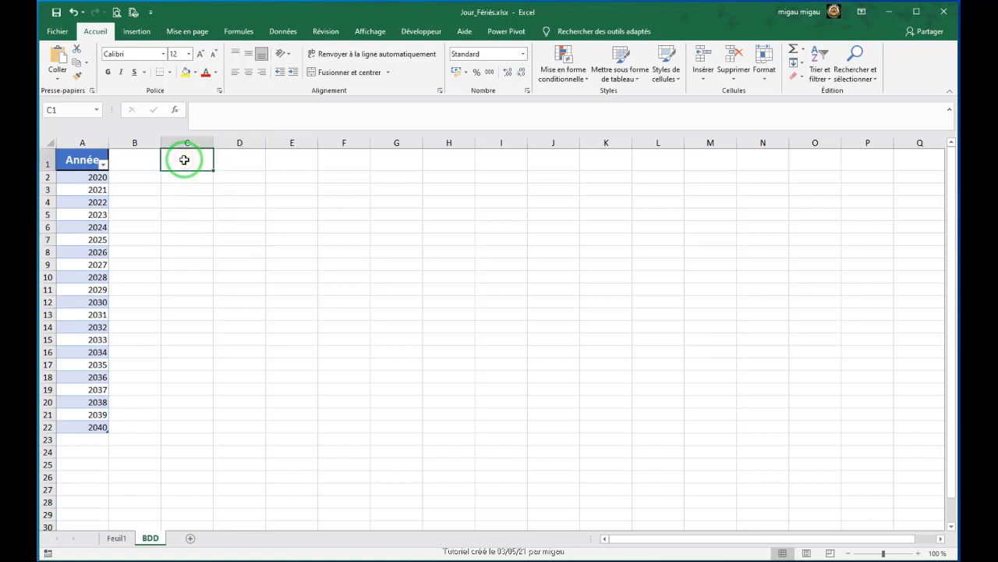
type("janvier")
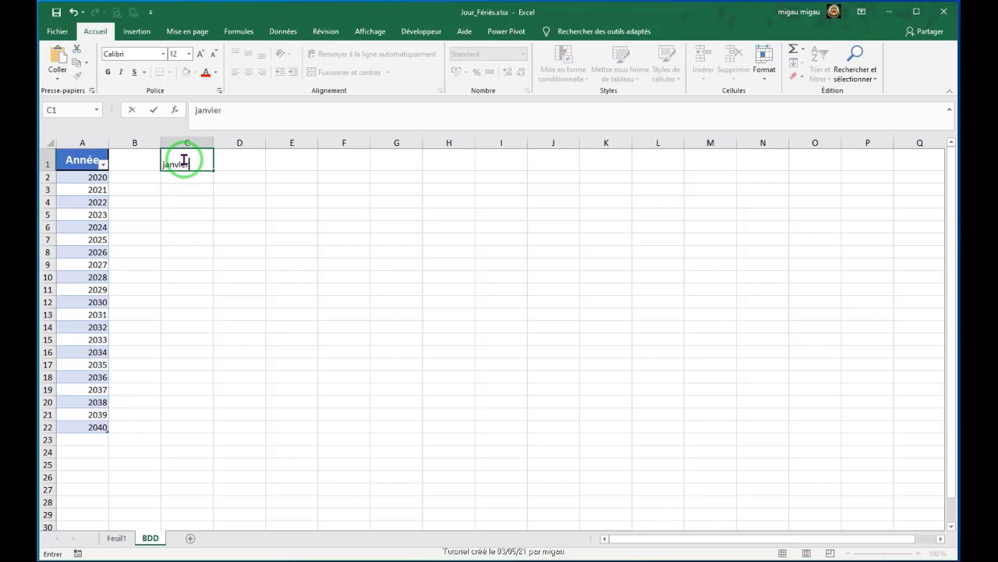
key("Return")
left_click(184, 159)
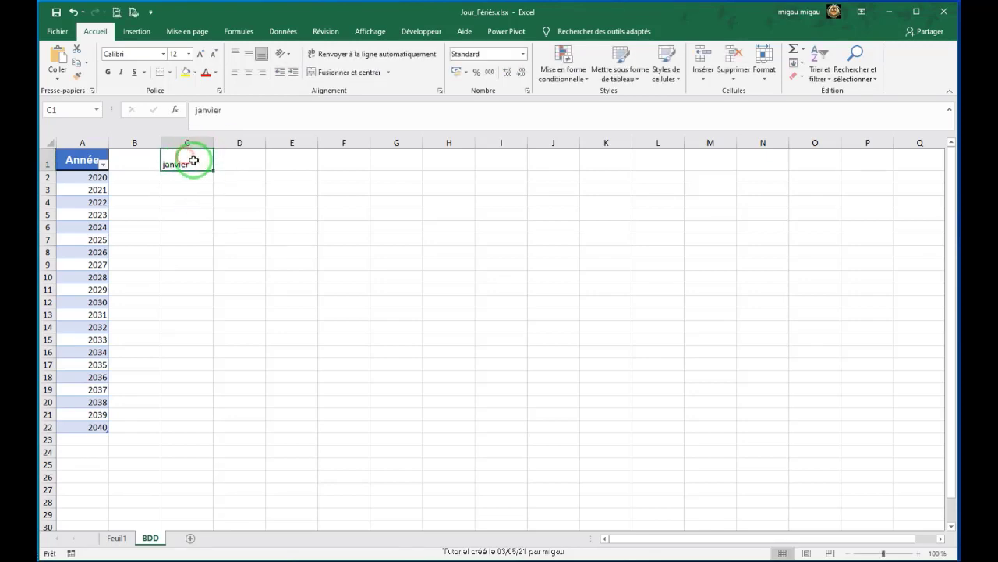
left_click_drag(212, 170, 767, 183)
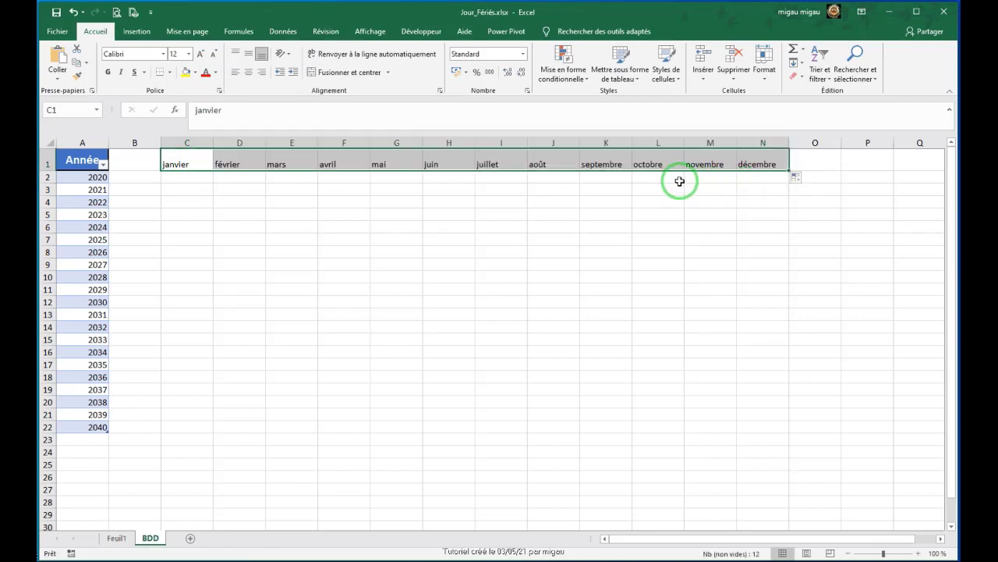
Format the month headers in C1:N1 with all borders, bold 16-point text, and horizontal and vertical centring
left_click(169, 72)
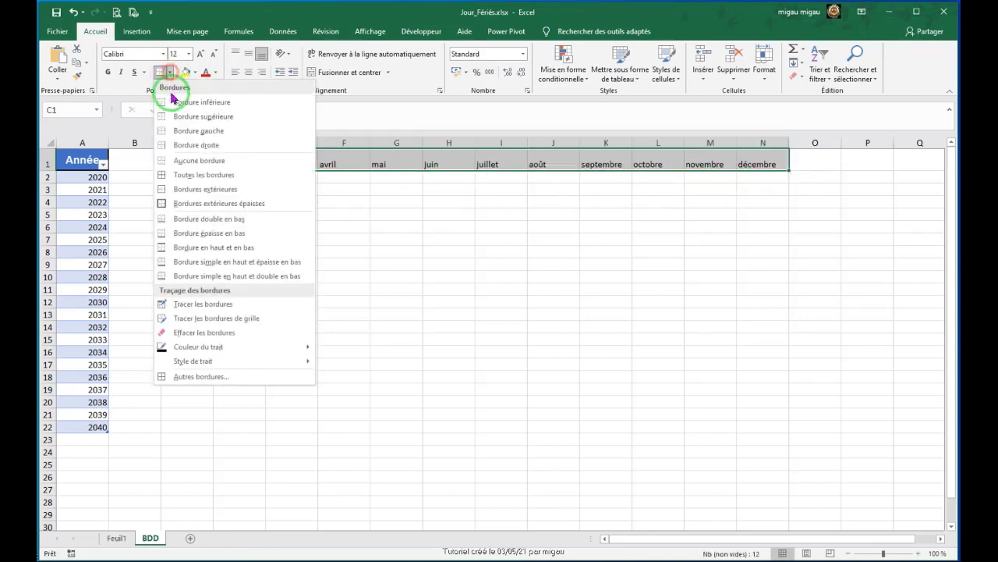
left_click(163, 175)
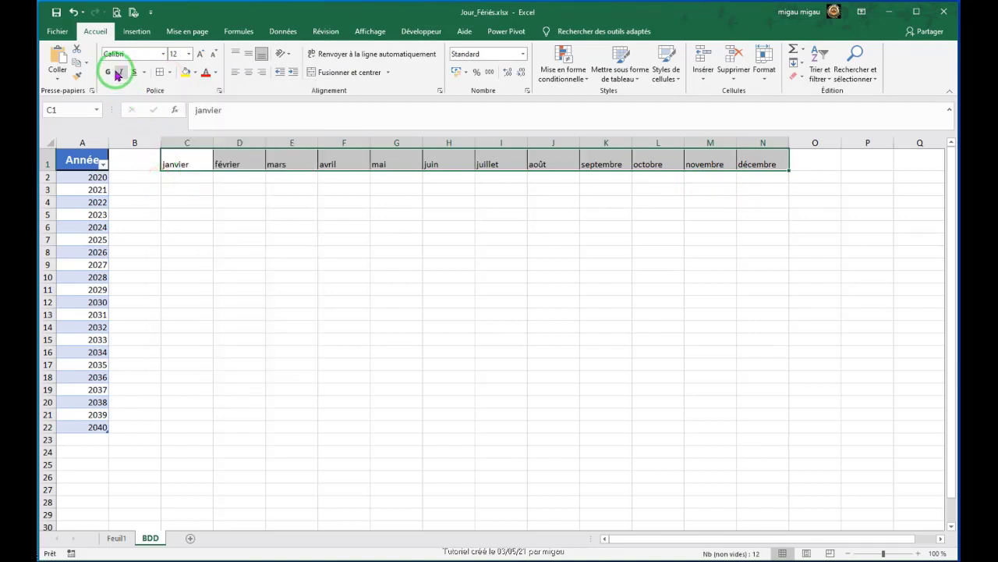
left_click(107, 72)
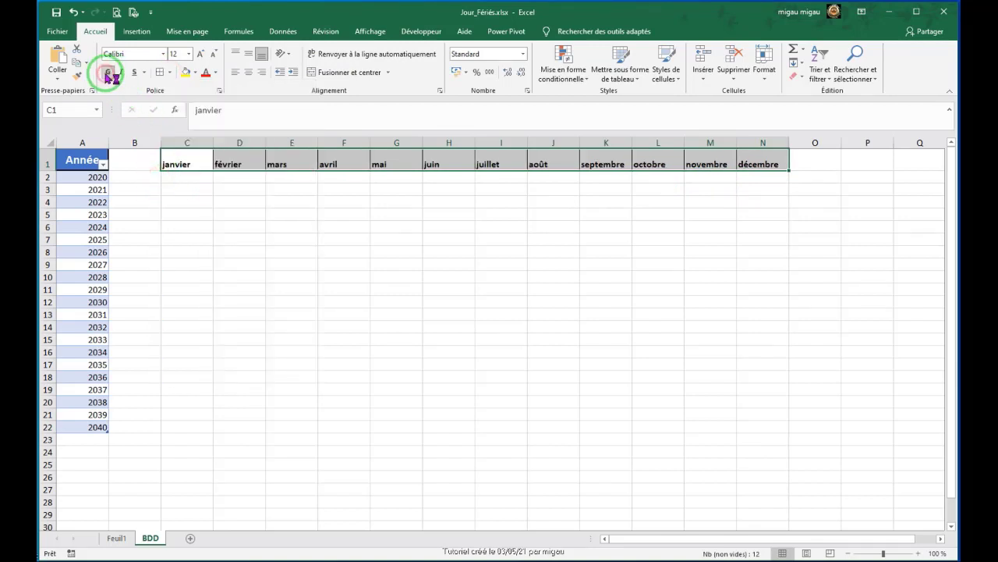
left_click(200, 53)
left_click(201, 54)
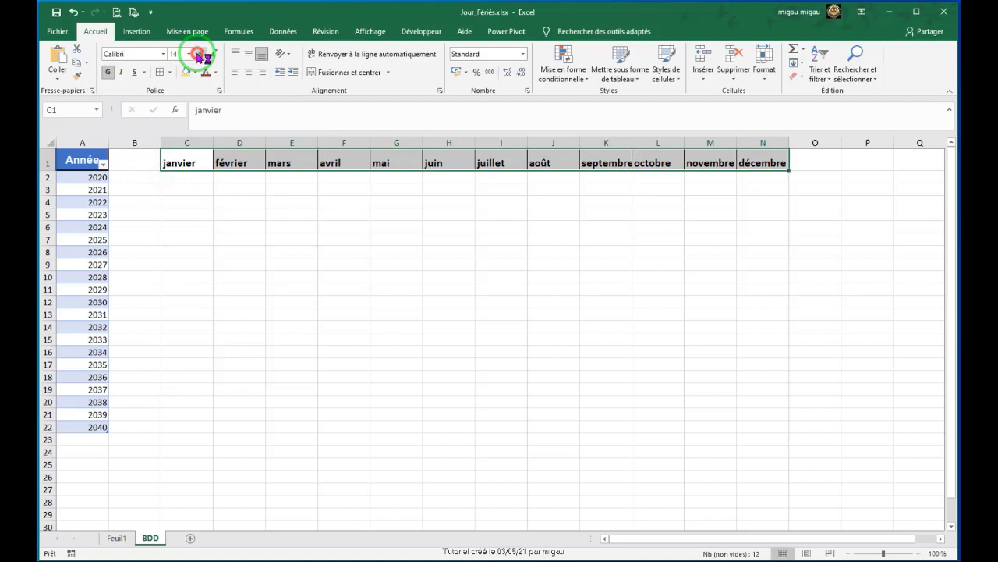
left_click(249, 70)
left_click(248, 54)
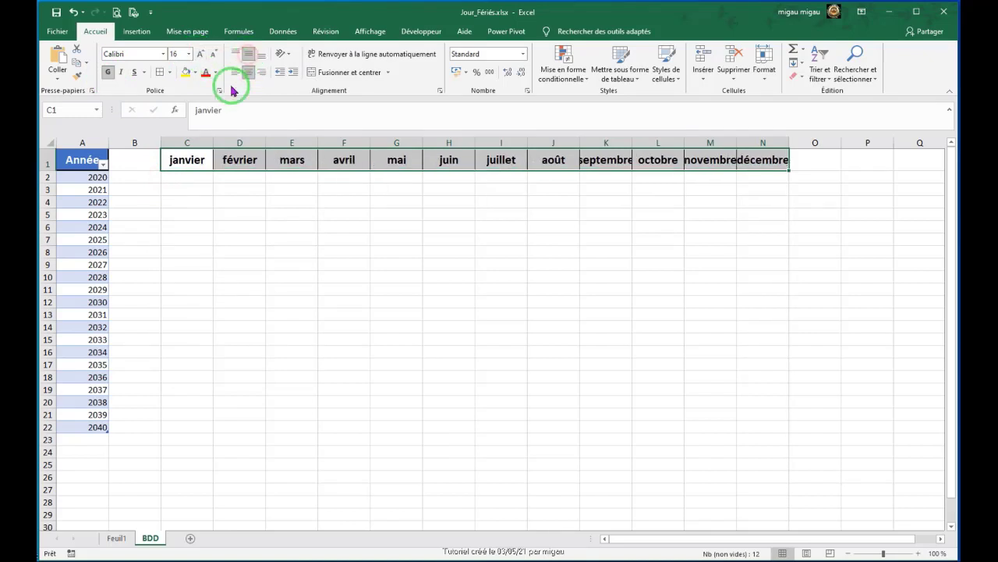
Widen the septembre, novembre and décembre columns so their headers fit
left_click(182, 177)
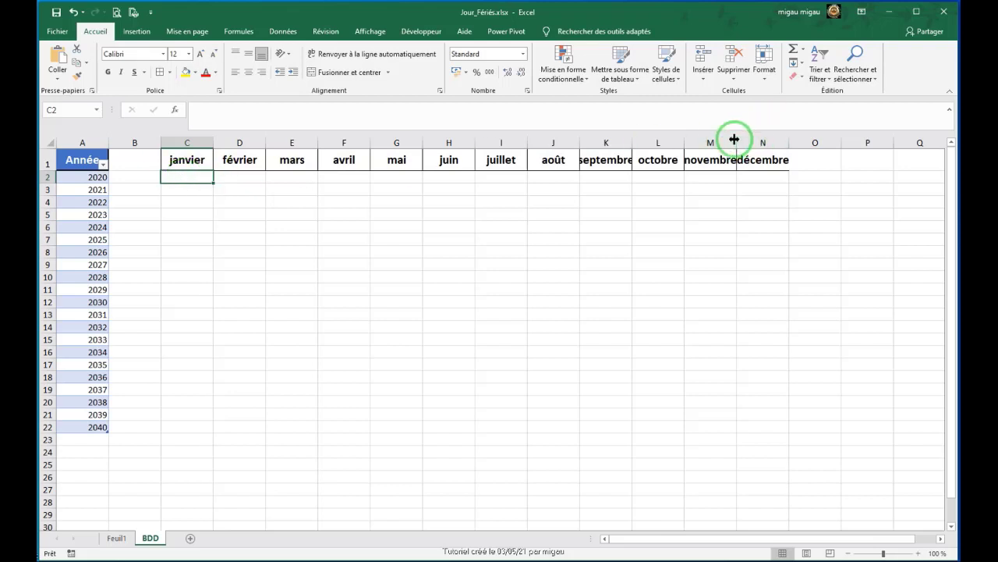
left_click_drag(736, 140, 809, 138)
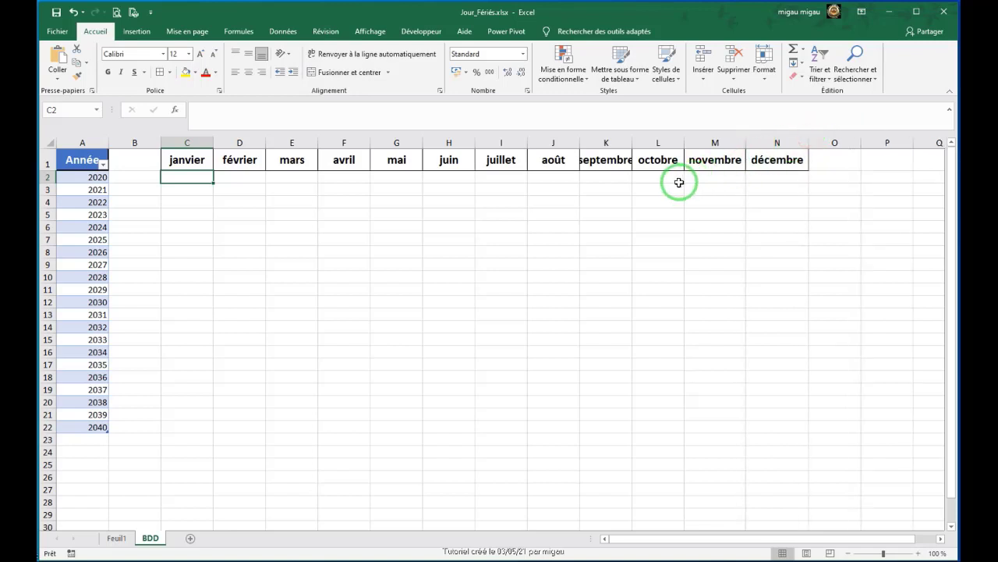
left_click_drag(629, 143, 638, 142)
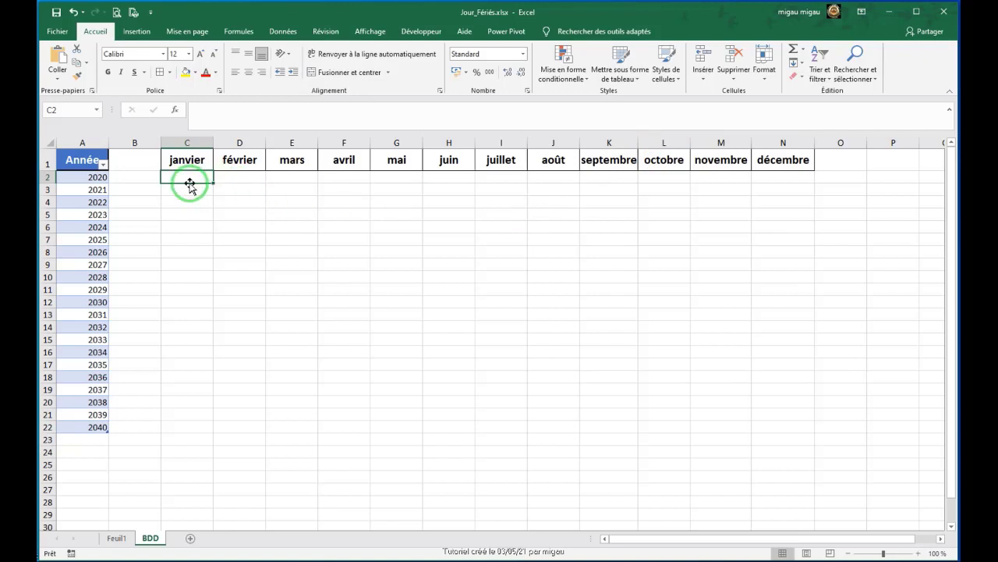
Begin a DATE formula for the range C2:N32 with BDD!A8 as its year argument
left_click_drag(189, 174, 780, 503)
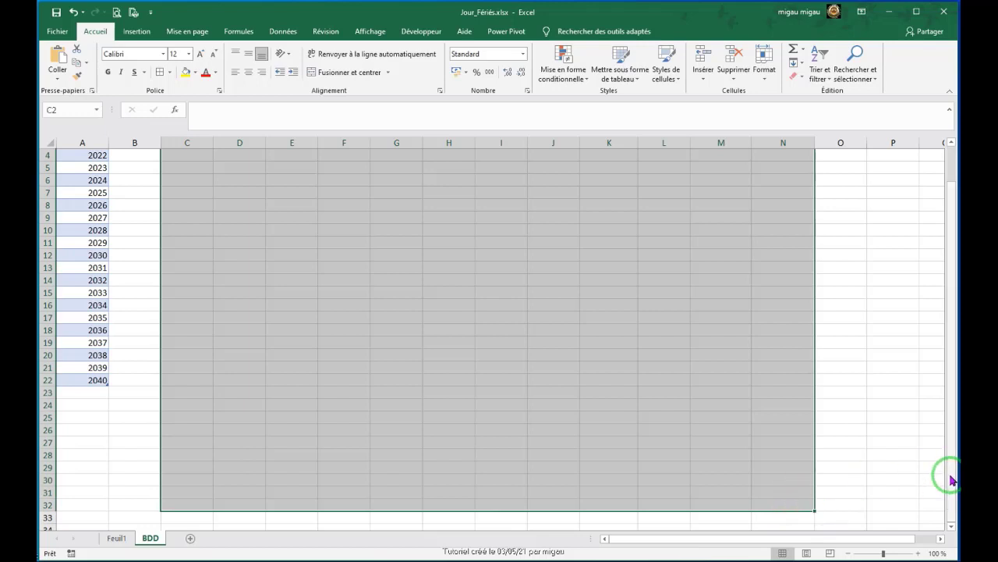
left_click_drag(950, 474, 955, 421)
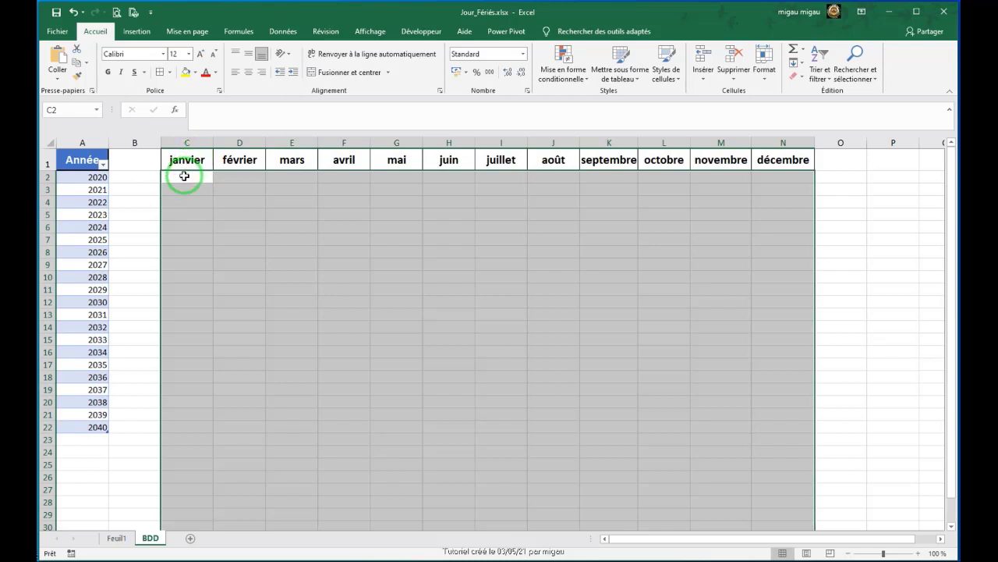
left_click(197, 114)
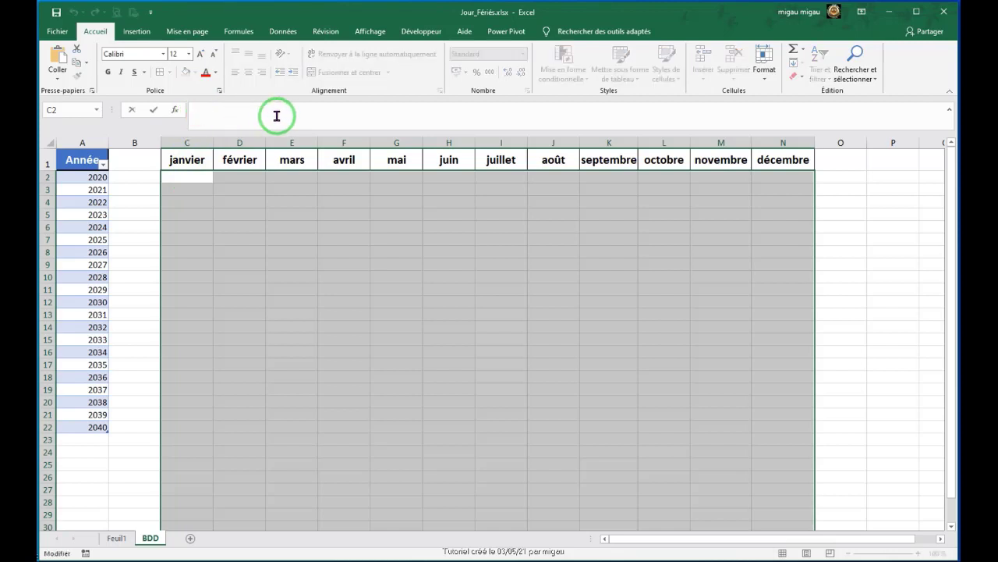
type("=")
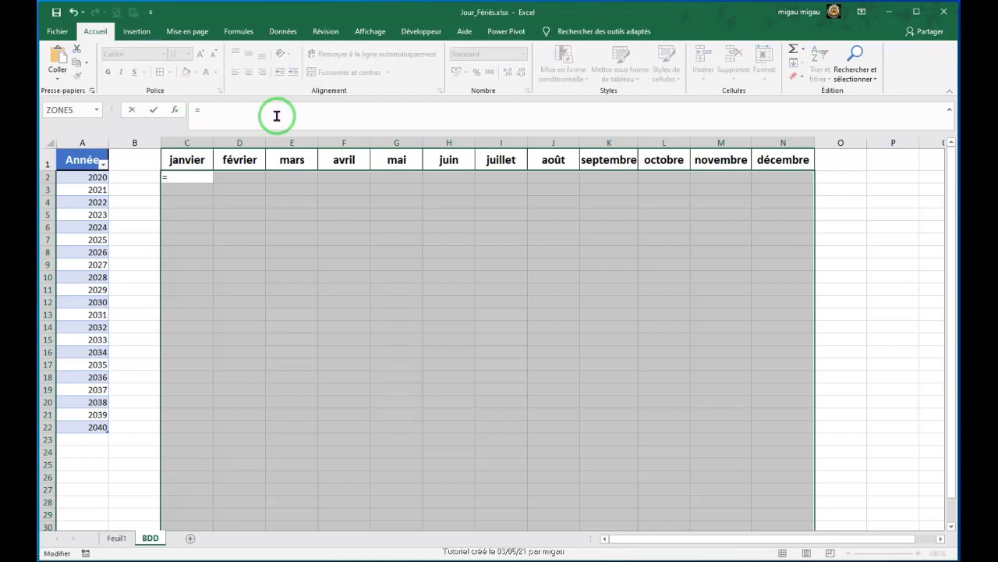
type("date")
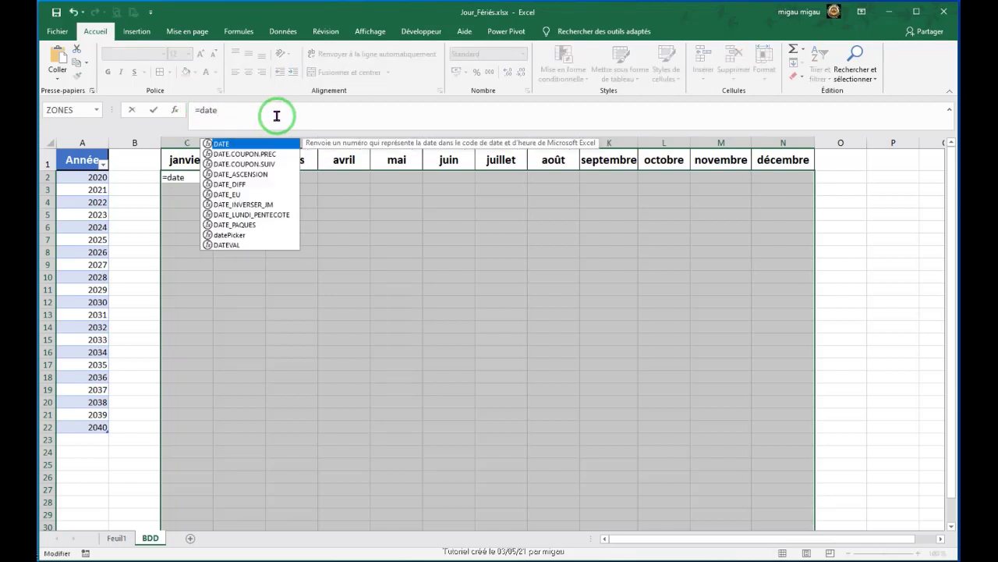
double_click(222, 146)
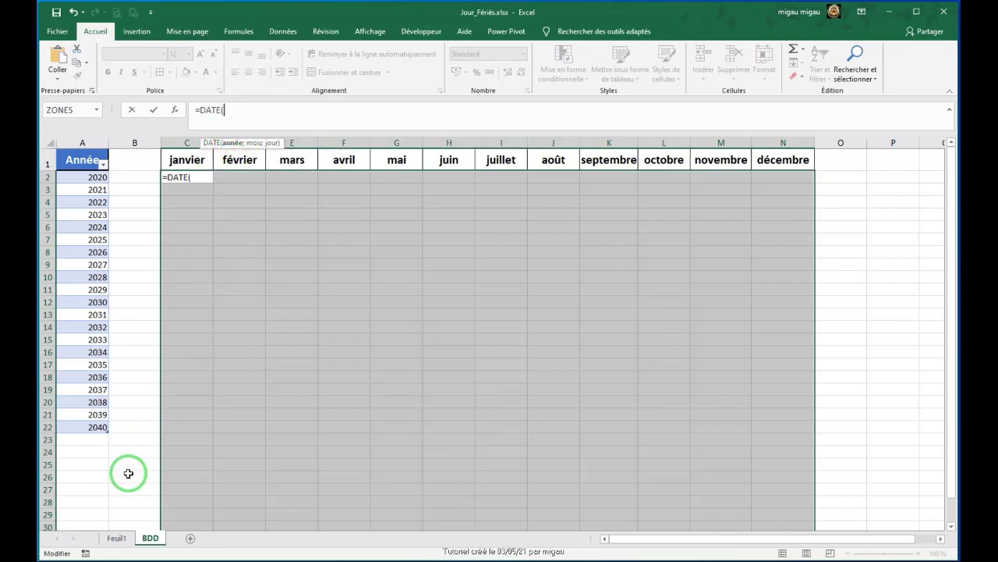
left_click(117, 540)
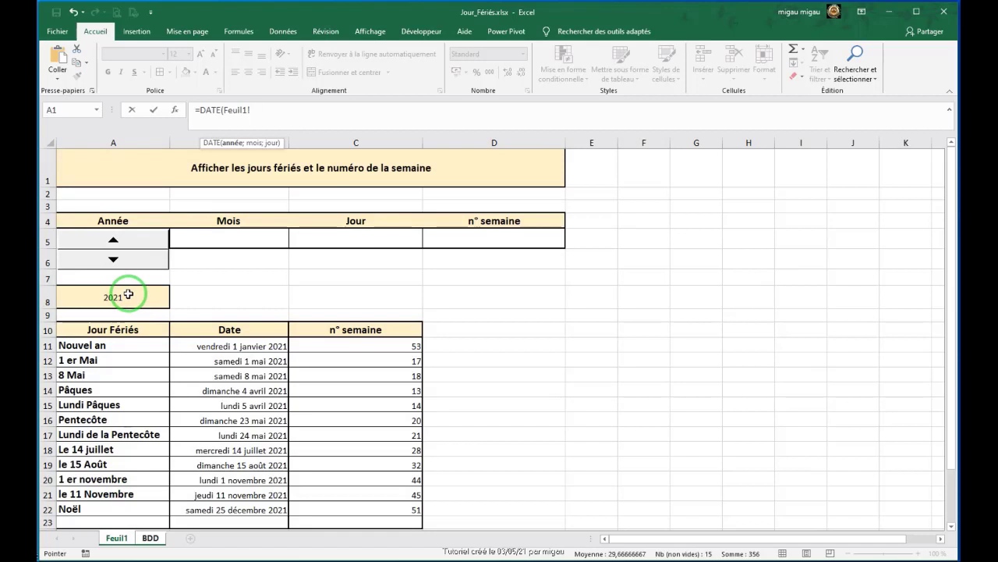
left_click(128, 293)
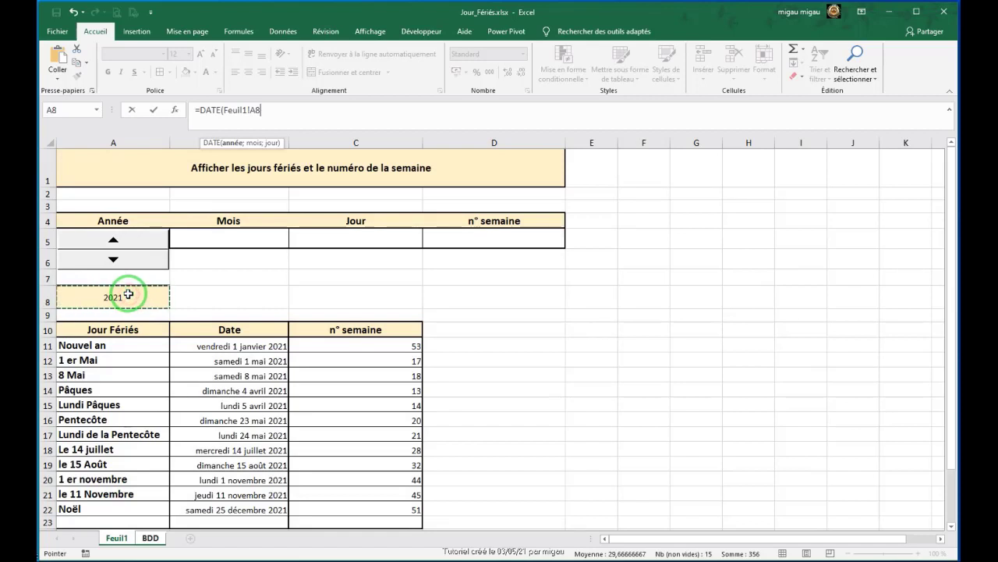
left_click(151, 538)
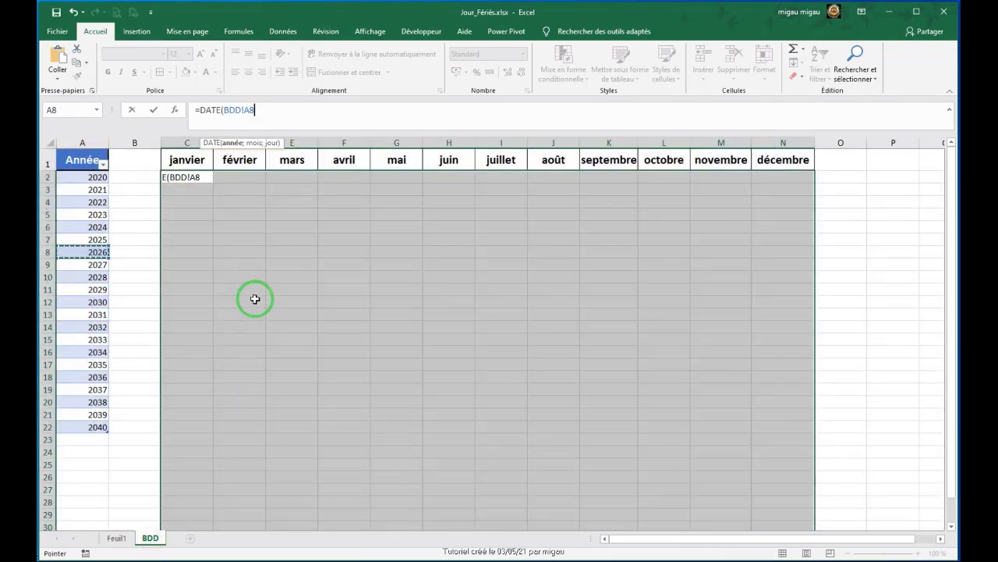
type(";")
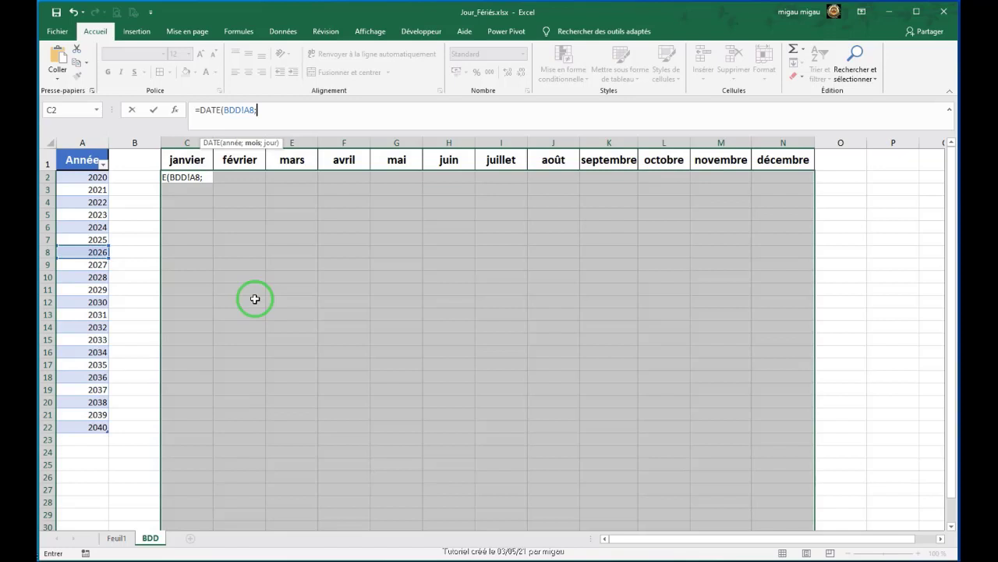
Add COLONNE(3:12) as the month argument of the DATE formula
type("colonne")
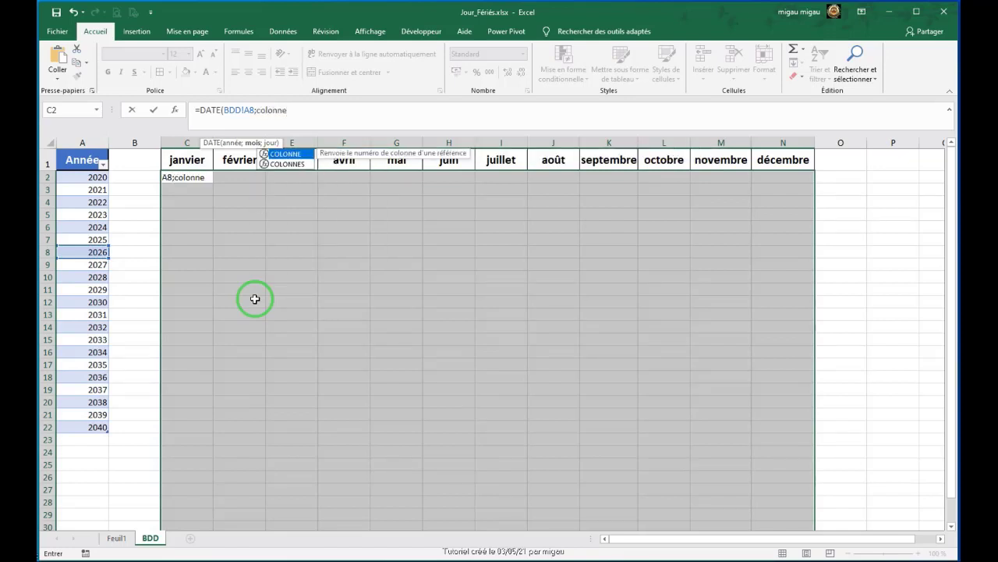
type("(")
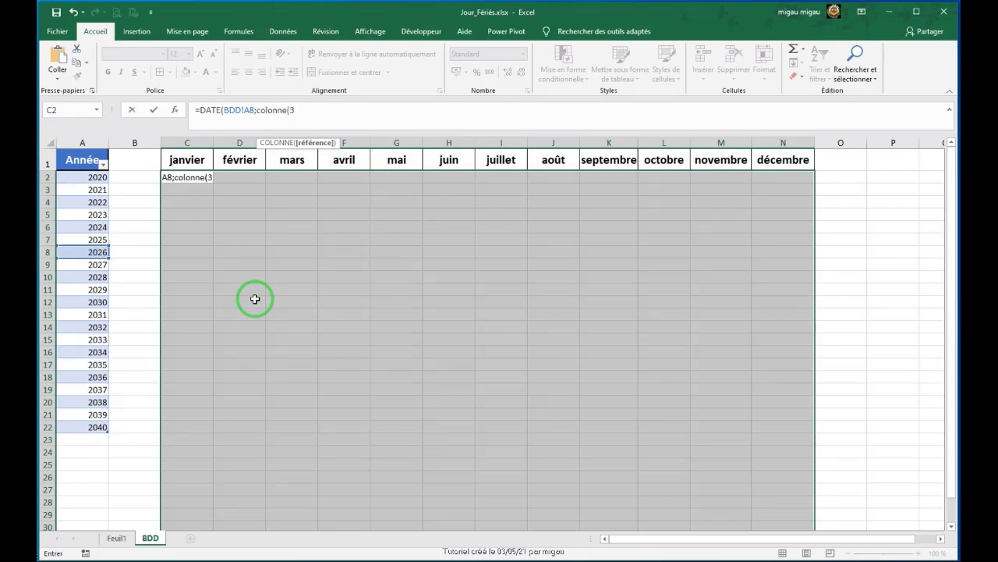
type("3;")
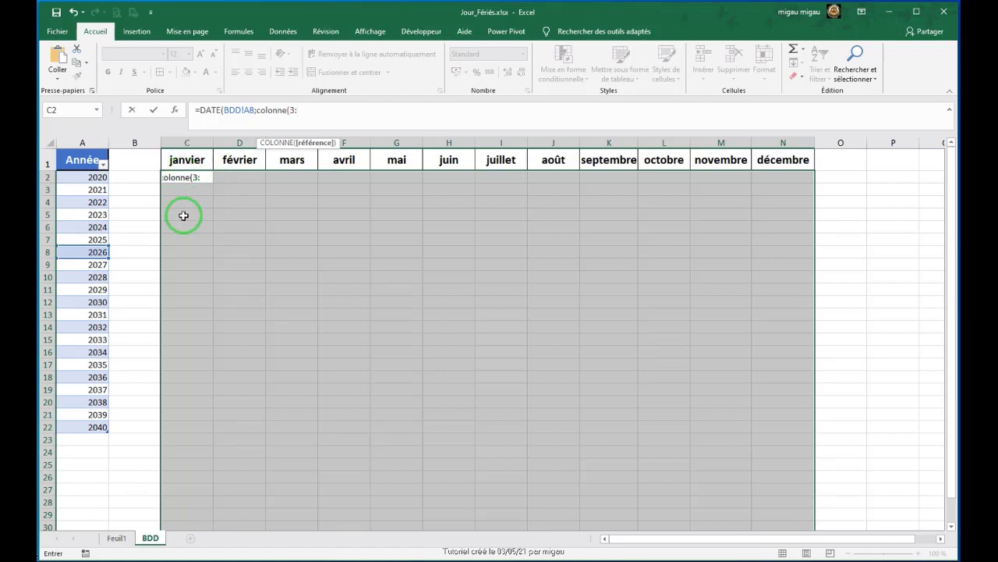
type("12")
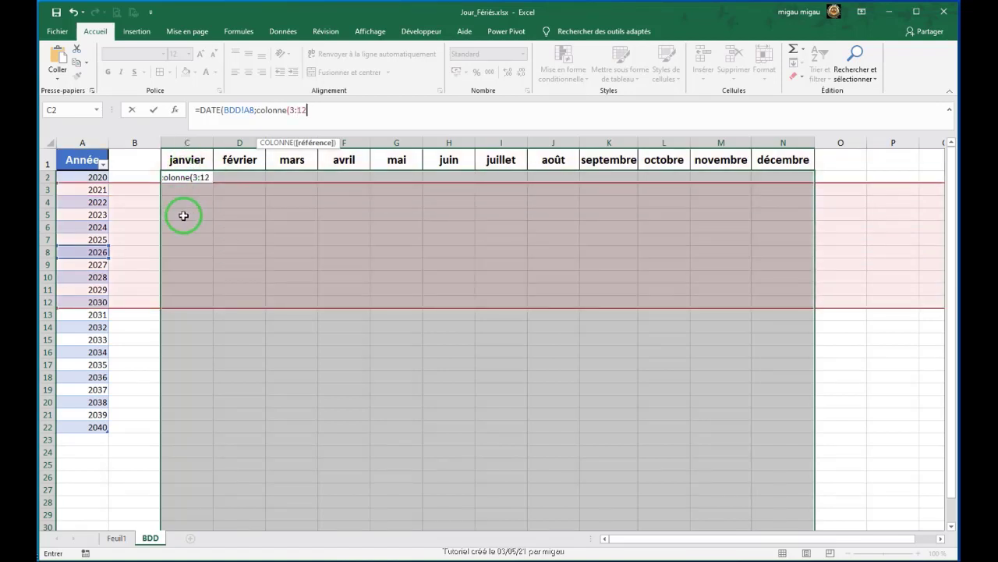
type(")")
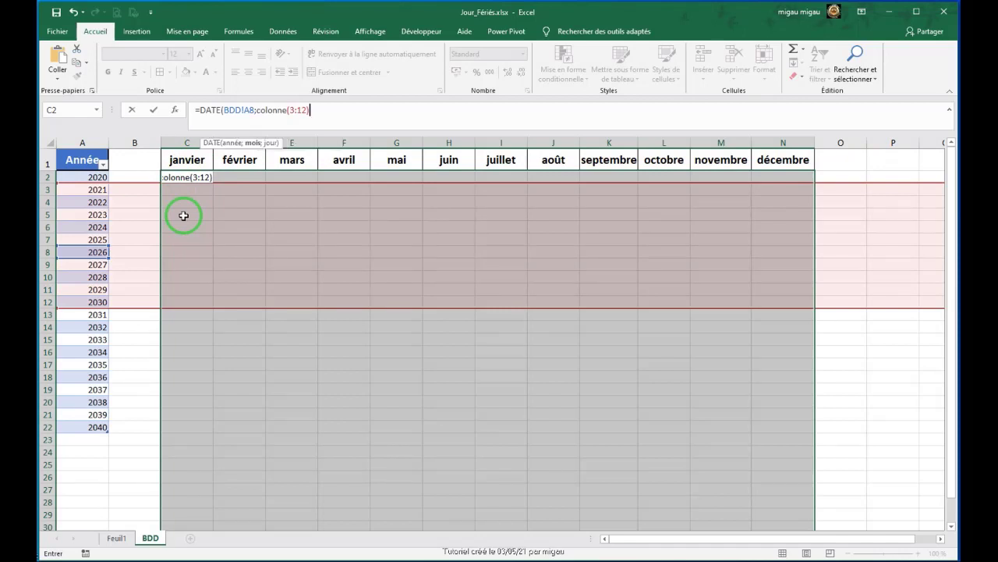
Complete the DATE formula with LIGNE(1:32) as the day argument and enter it as an array formula across C2:N32
type(";ligne")
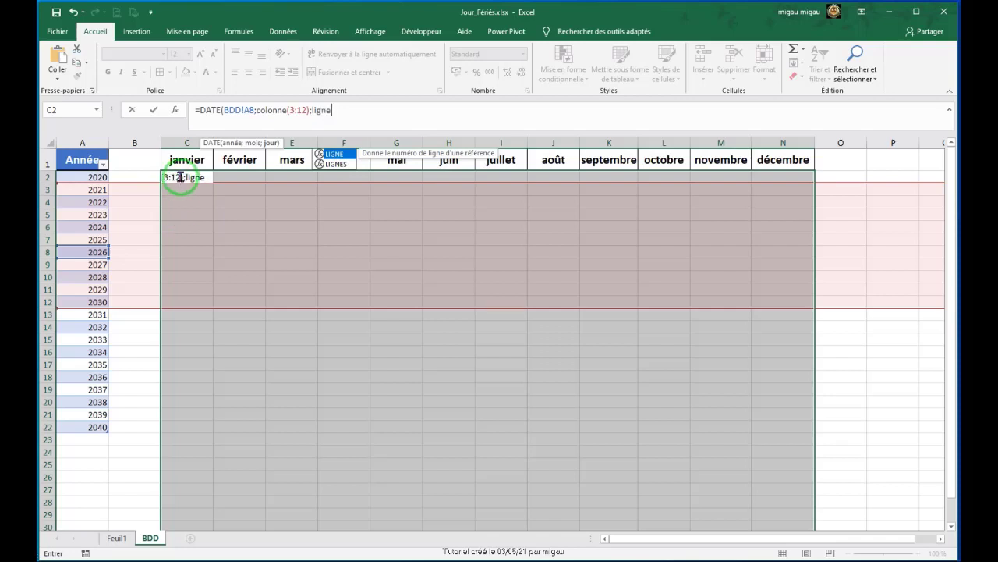
type("(")
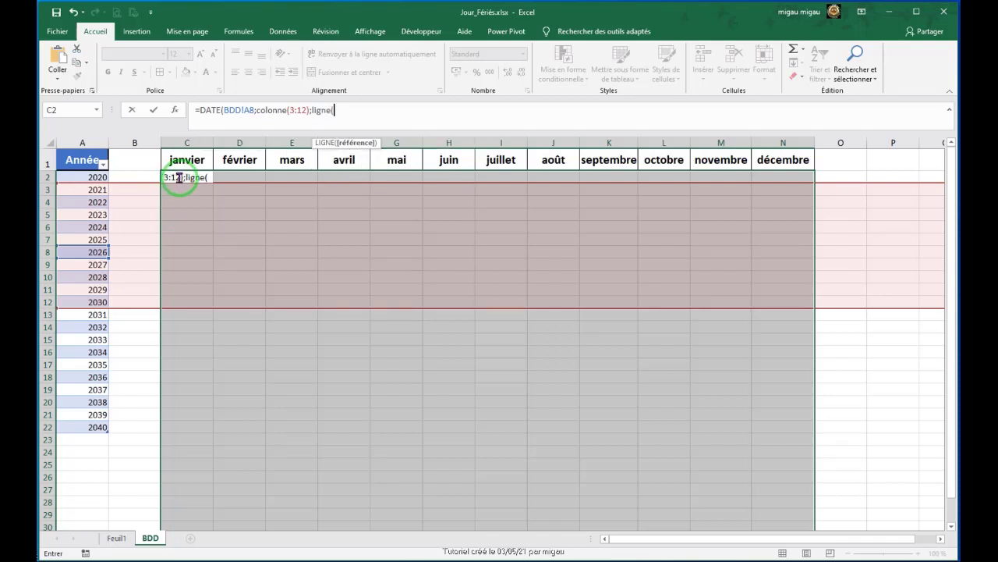
type("1:32")
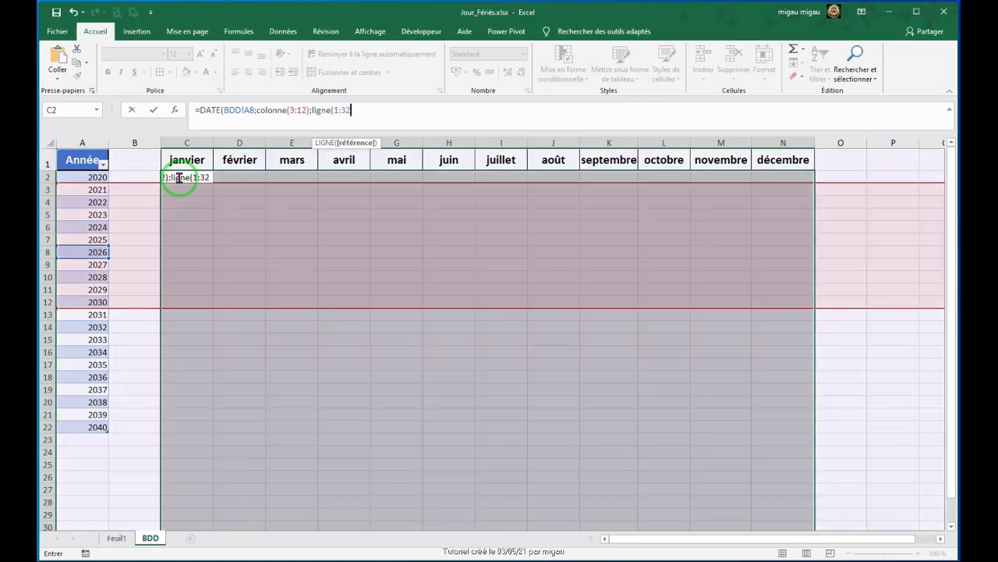
type(")")
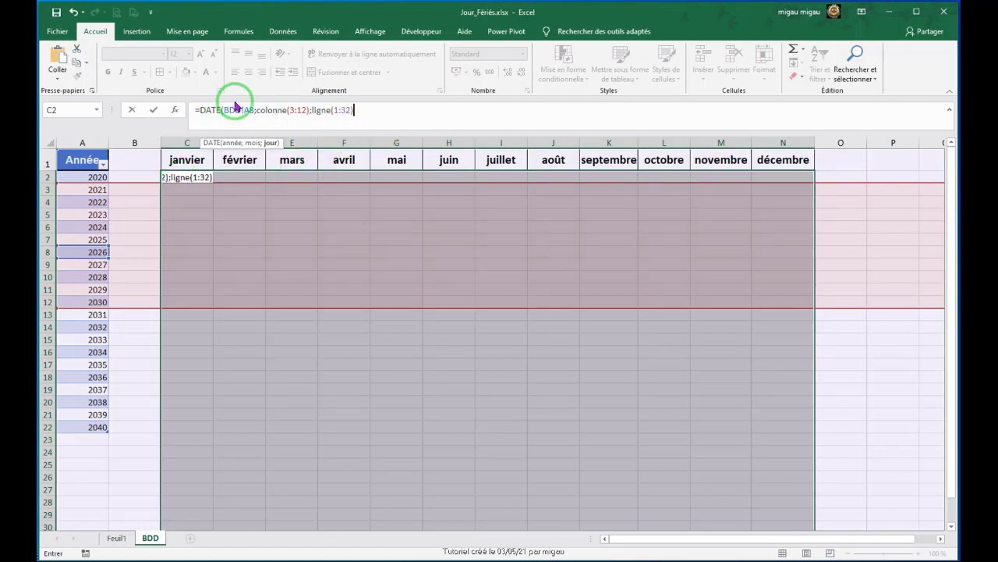
type(")")
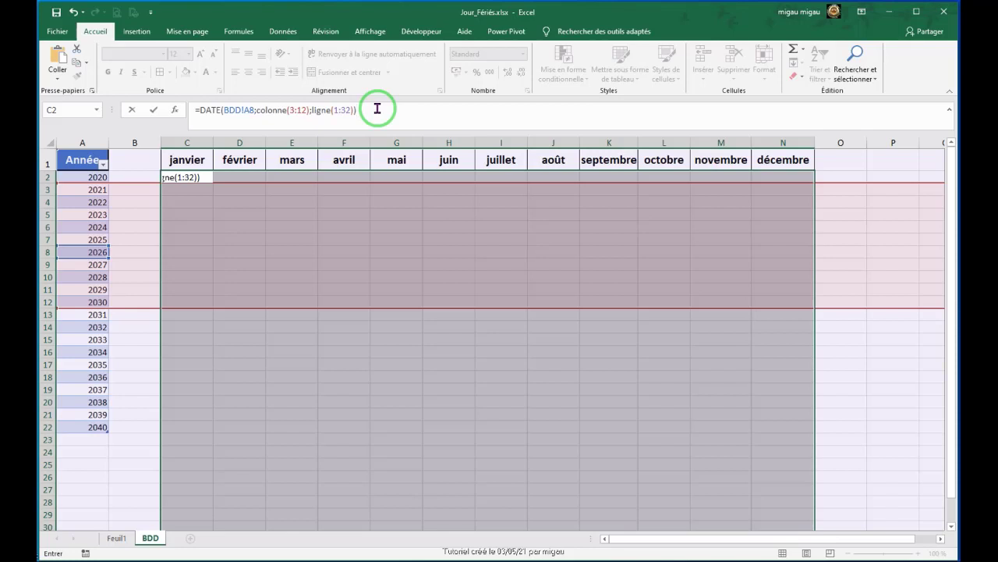
key("ctrl")
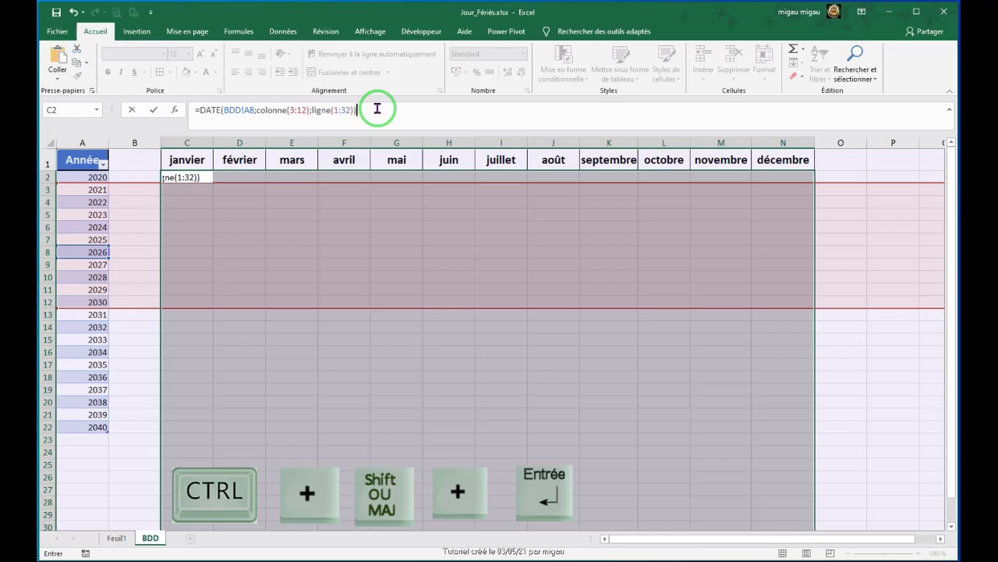
key("ctrl+shift+Return")
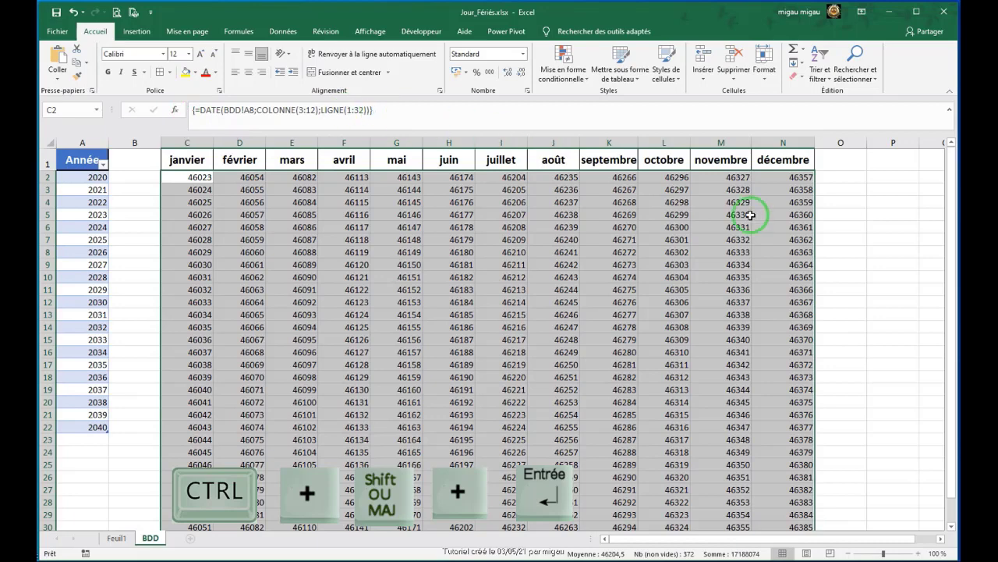
Format the selected range C2:N32 with the Date type 14-mars, showing the day and abbreviated month
right_click(193, 191)
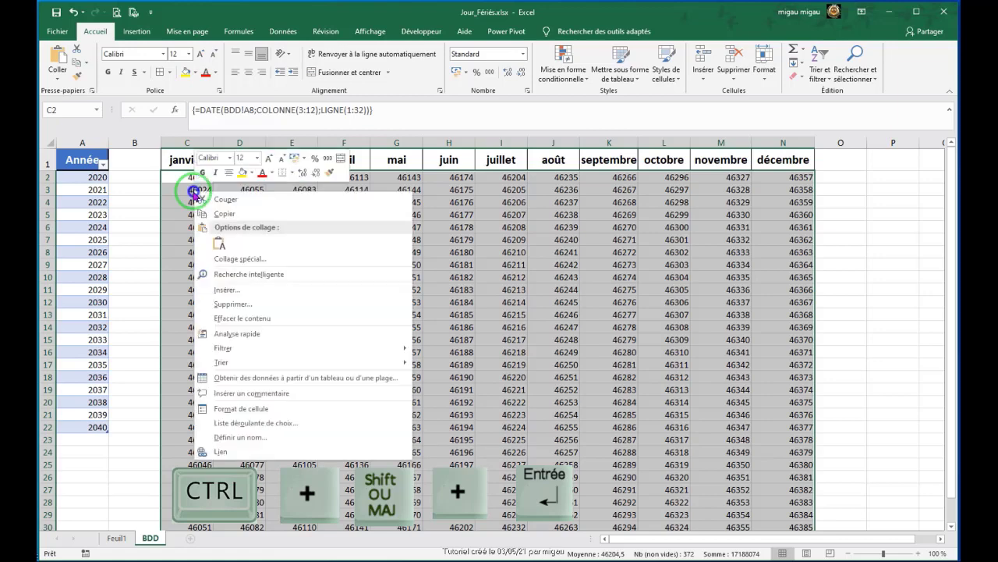
left_click(267, 411)
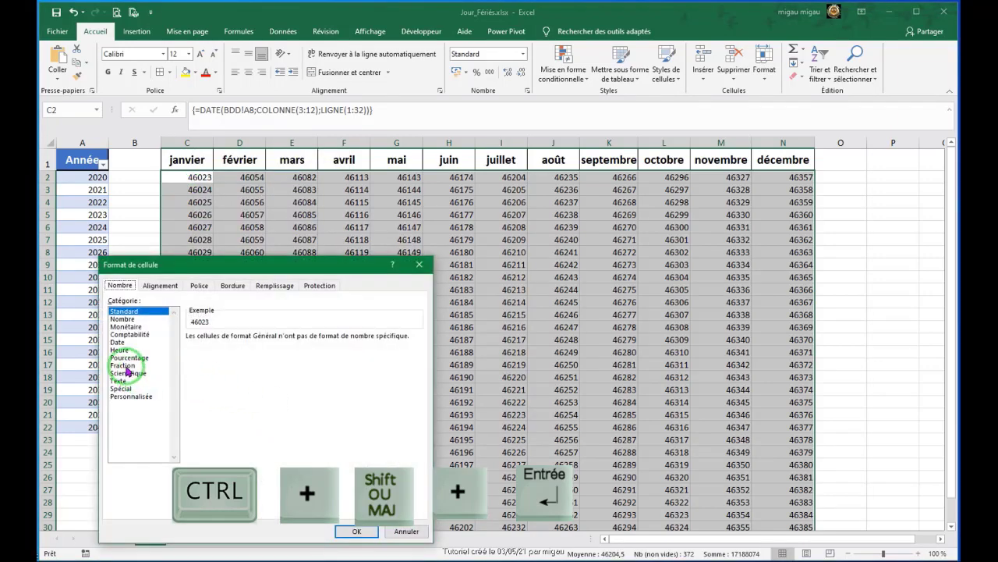
left_click(117, 342)
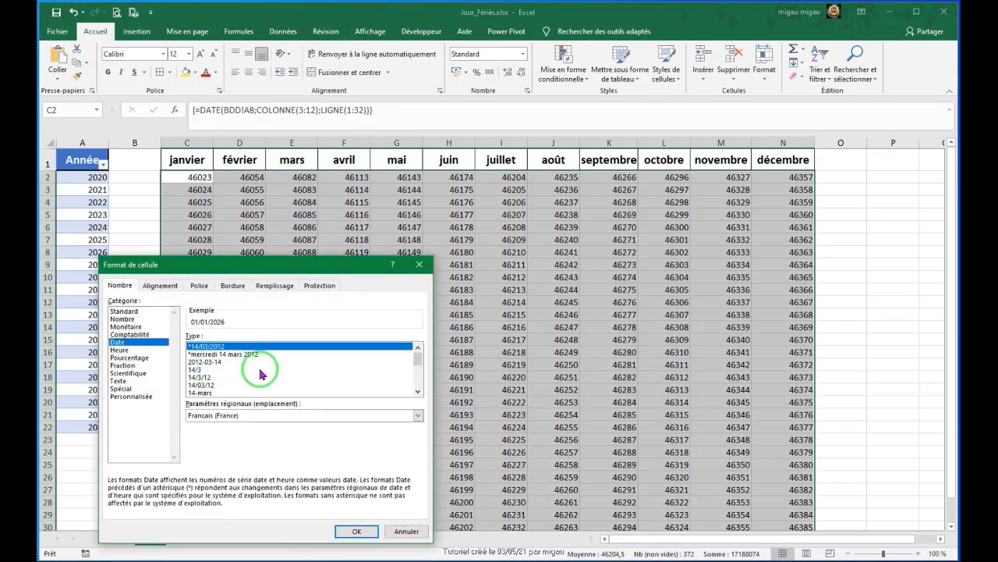
left_click(204, 393)
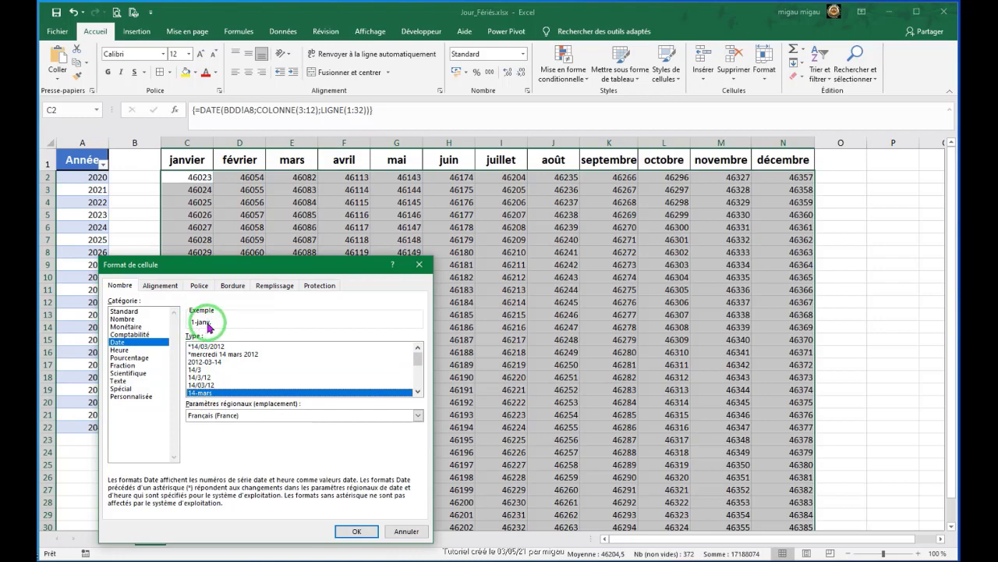
left_click(355, 532)
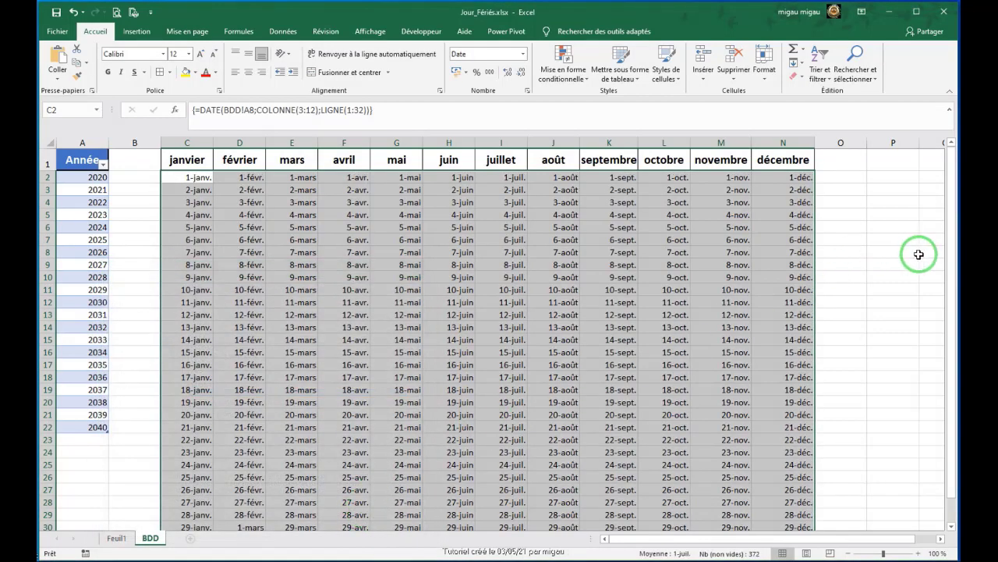
Start a new conditional formatting rule for C2:N32 that uses a formula to determine which cells to format
scroll(866, 209, "down", 5)
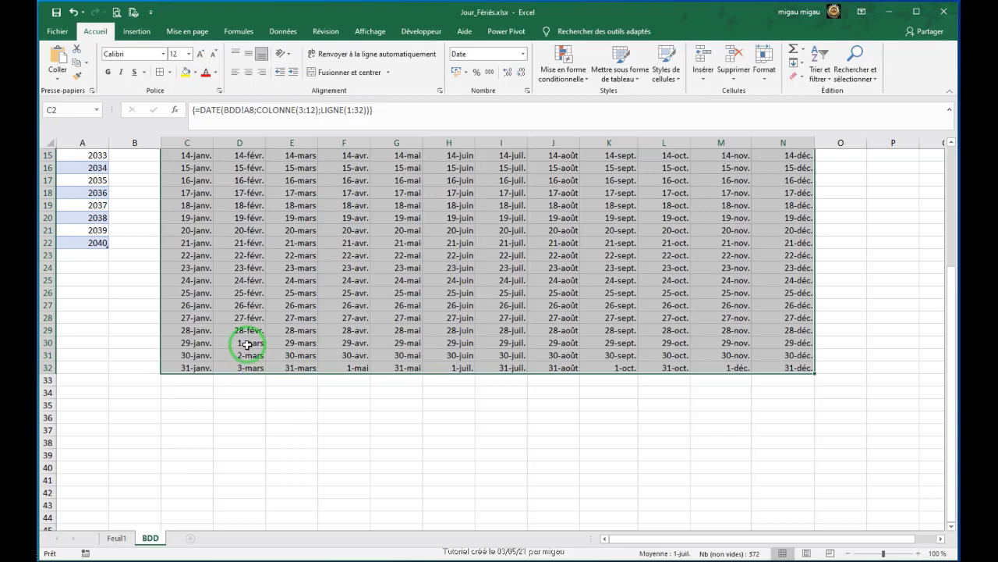
scroll(316, 433, "up", 5)
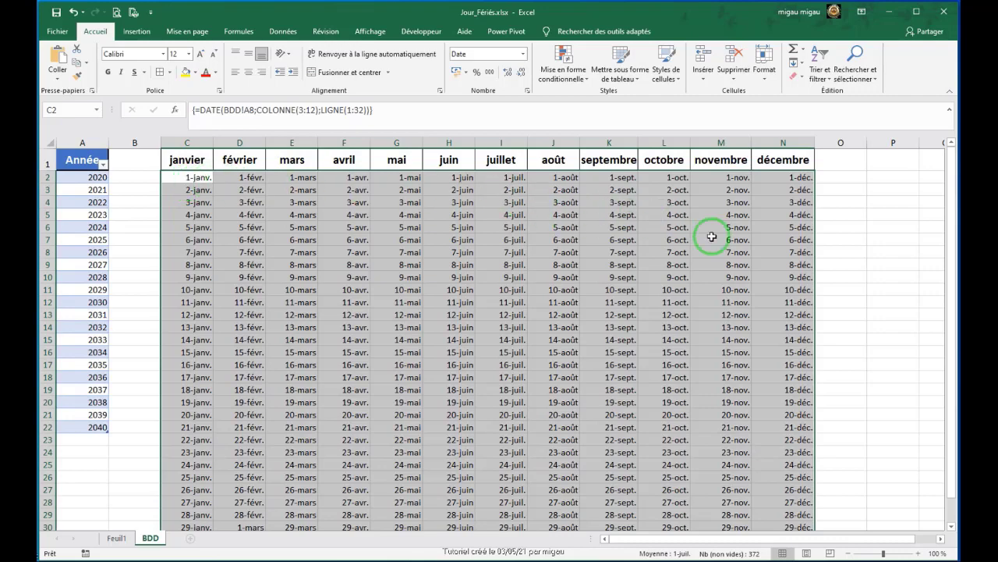
left_click(588, 81)
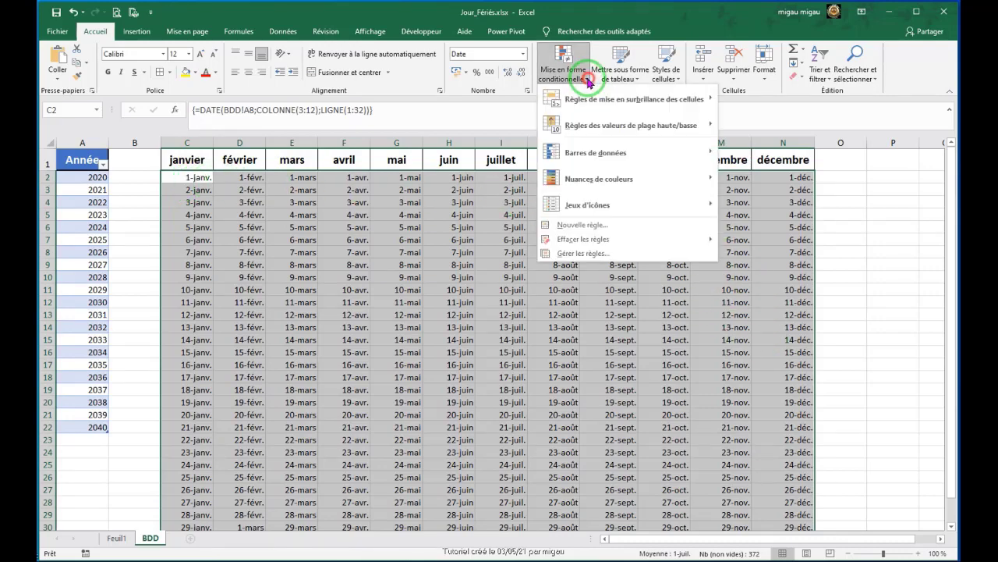
left_click(580, 225)
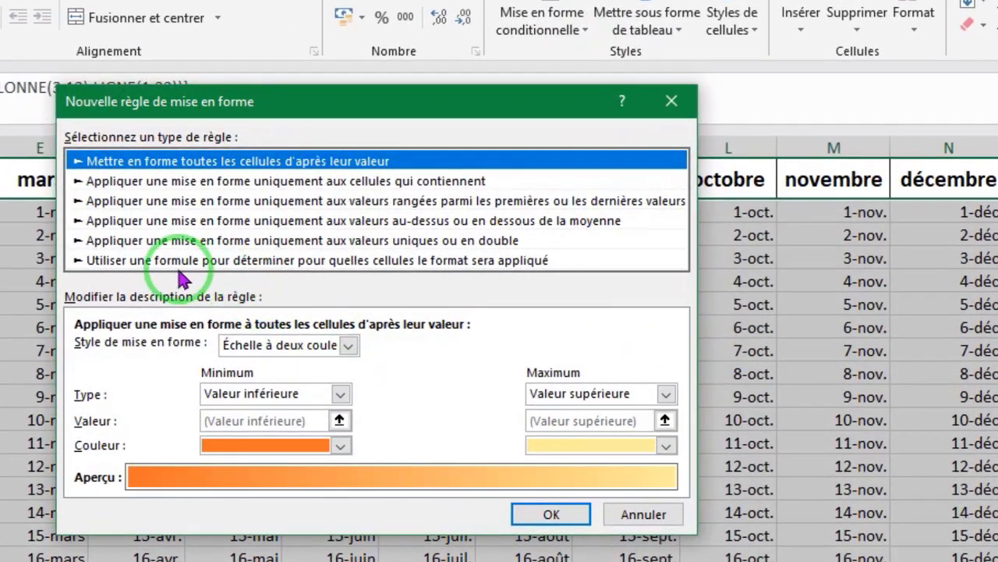
left_click(133, 262)
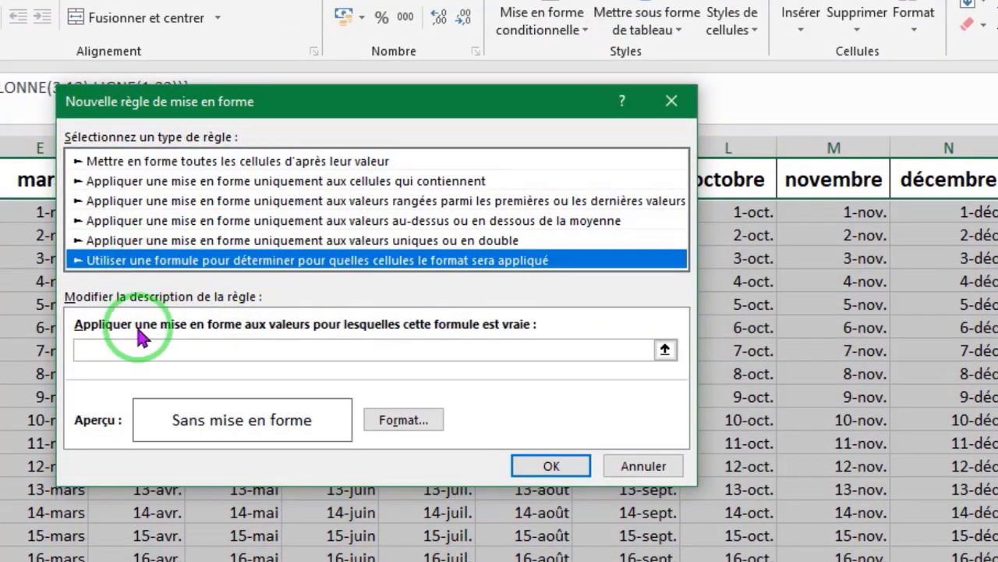
Enter =mois(c2)<>mois(C$2) as the rule's formula to catch dates outside each column's month
left_click(107, 352)
left_click(109, 352)
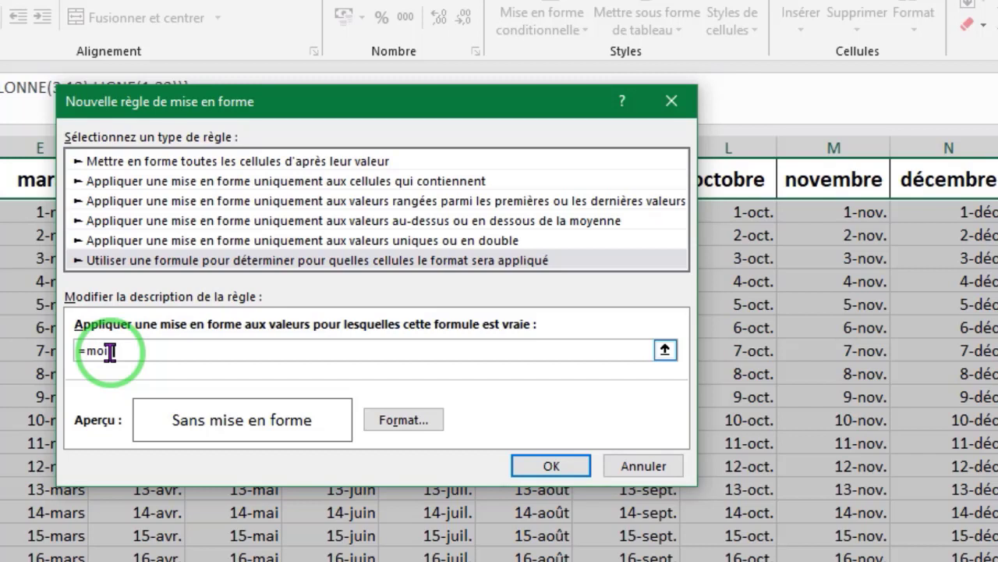
type("s(")
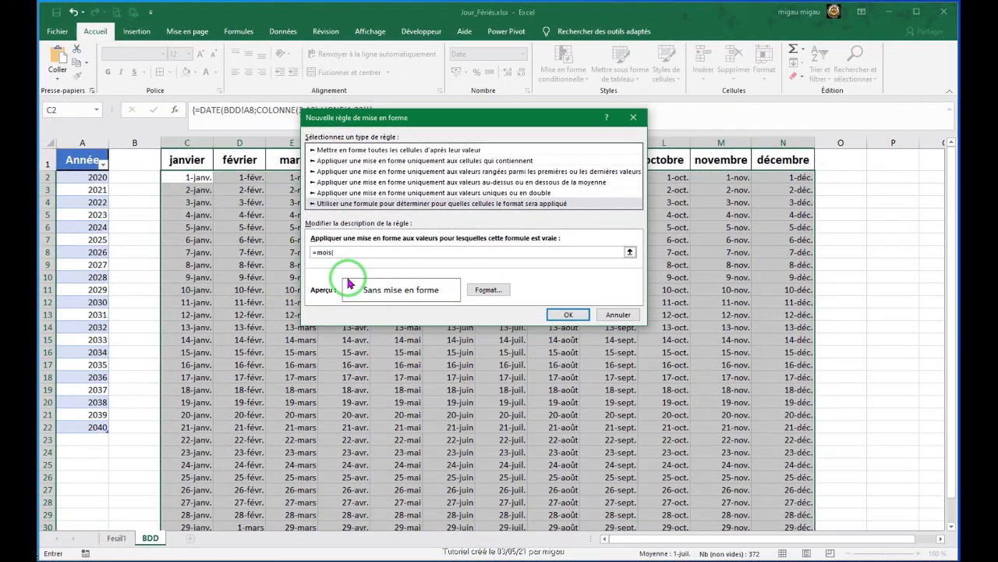
type("c2")
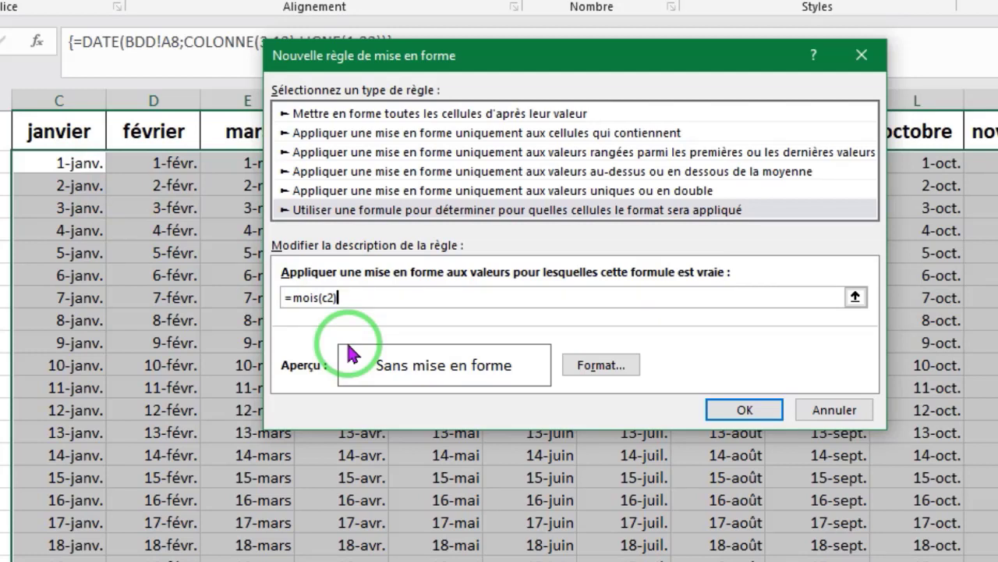
type(">mois(c2")
key("F4")
key("F4")
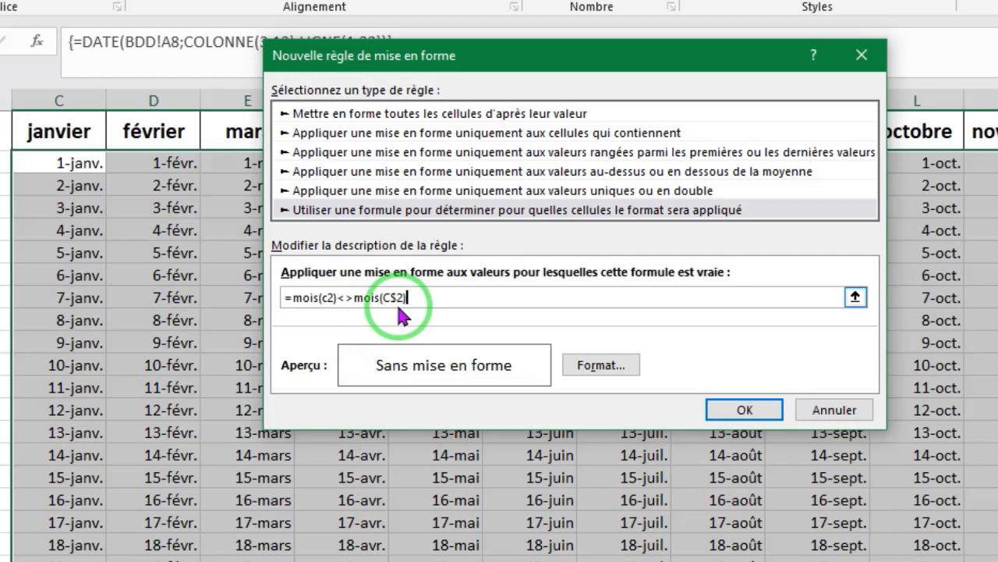
Set the rule's font colour to white and apply the conditional formatting to the date table
left_click(599, 368)
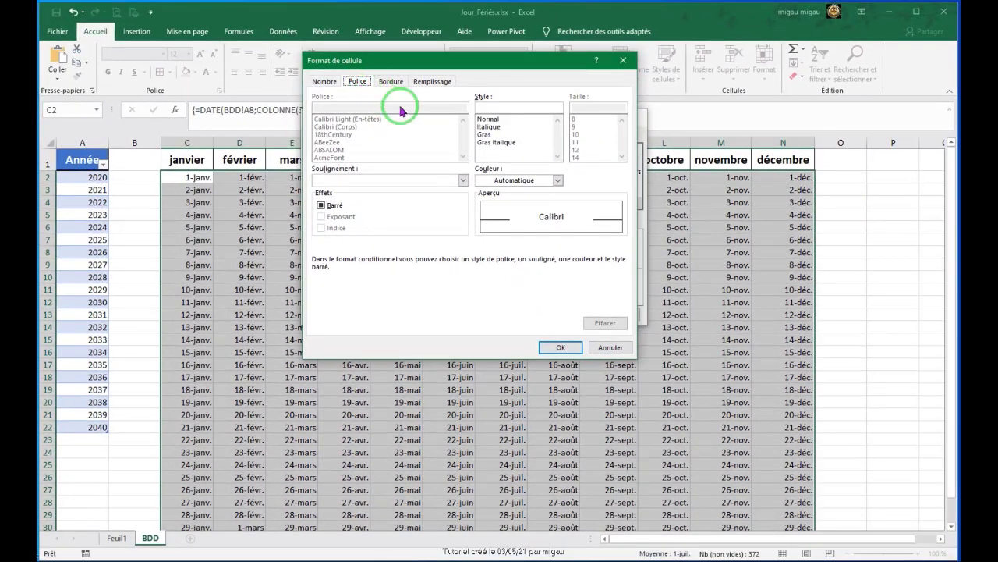
left_click(558, 180)
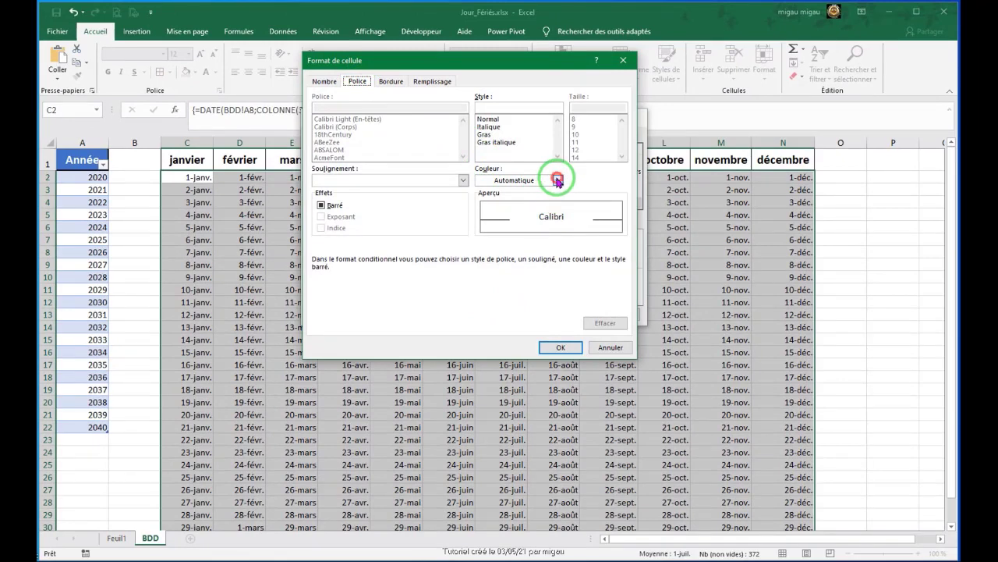
left_click(481, 221)
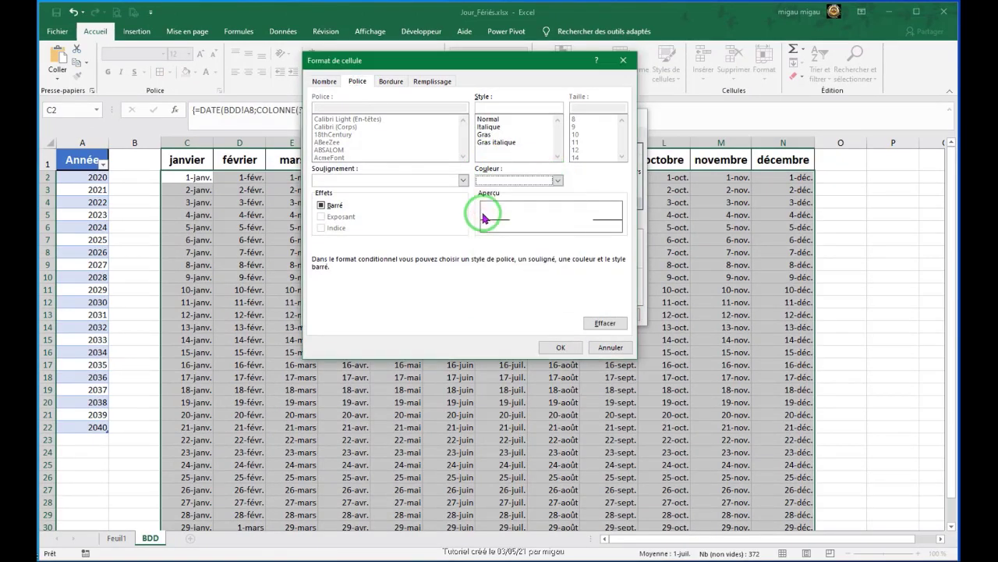
left_click(559, 349)
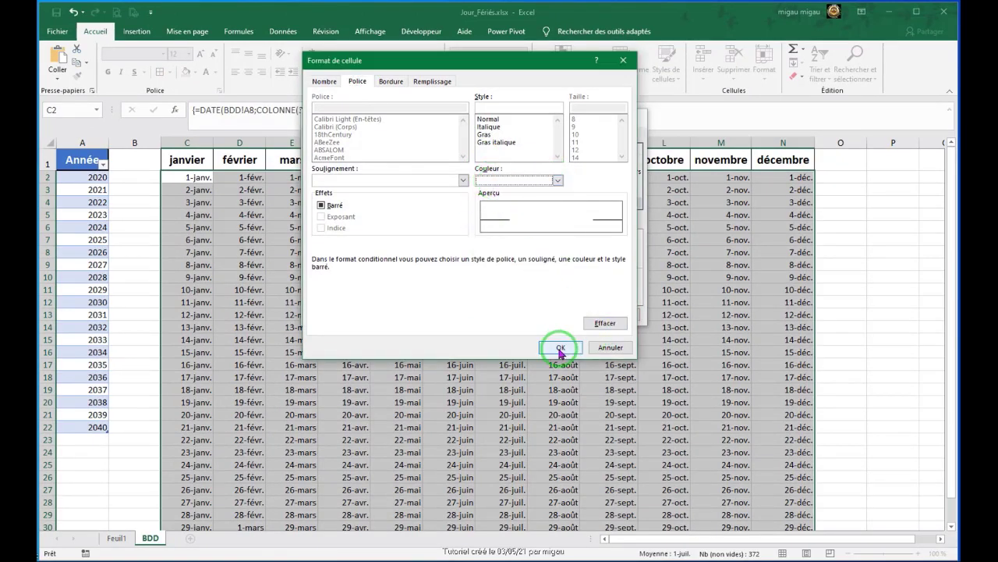
left_click(585, 316)
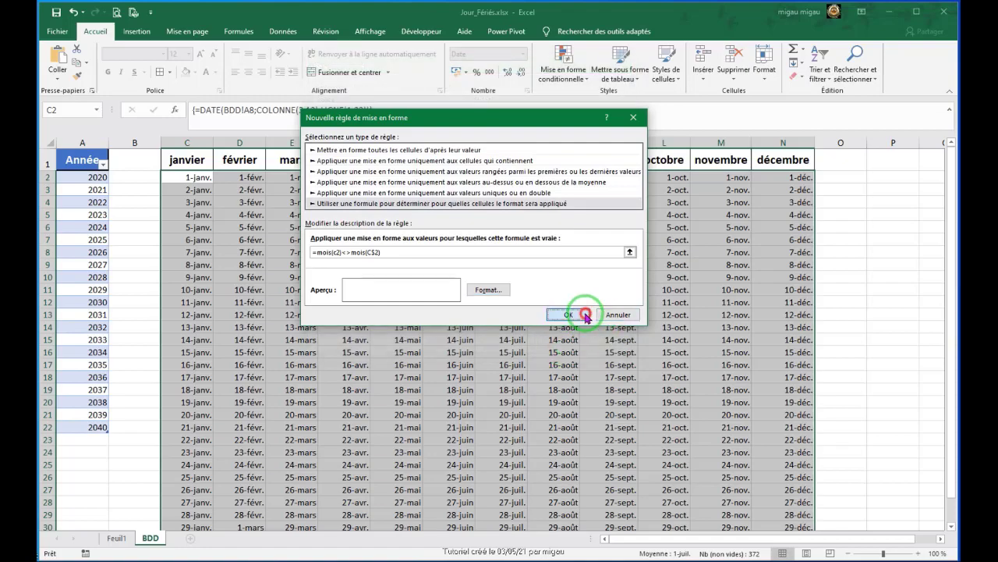
scroll(824, 301, "down", 7)
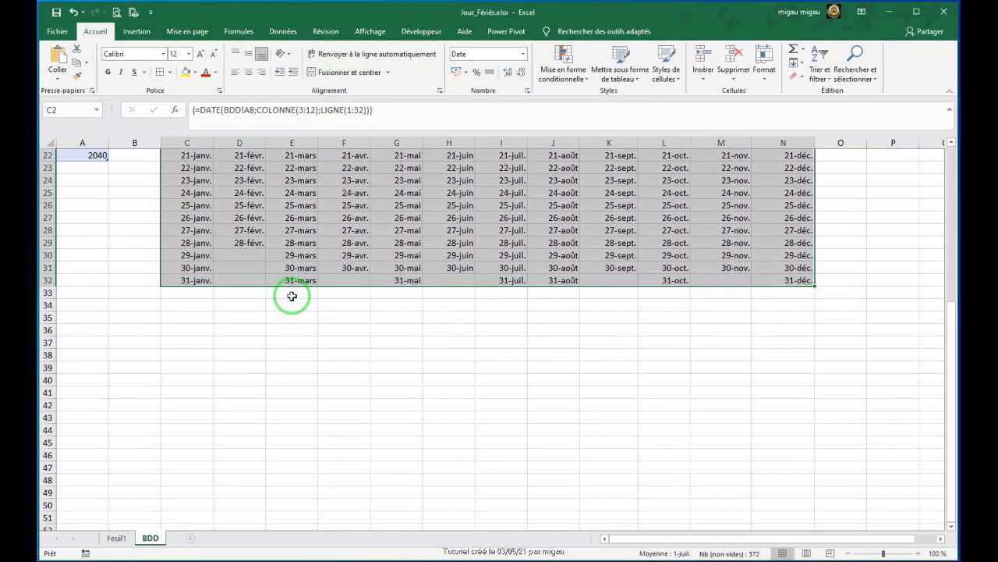
scroll(257, 297, "up", 3)
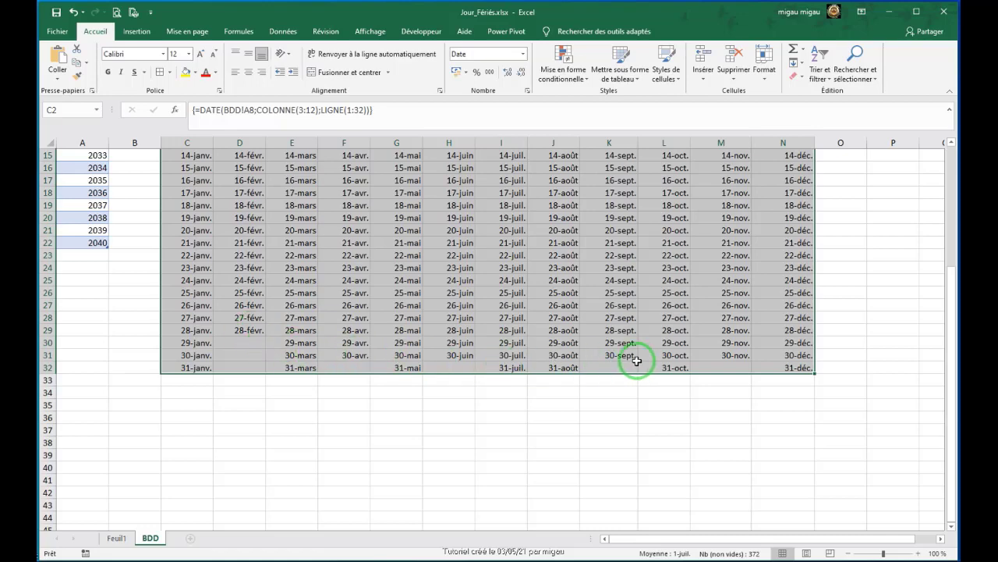
scroll(498, 396, "up", 1)
scroll(498, 397, "up", 4)
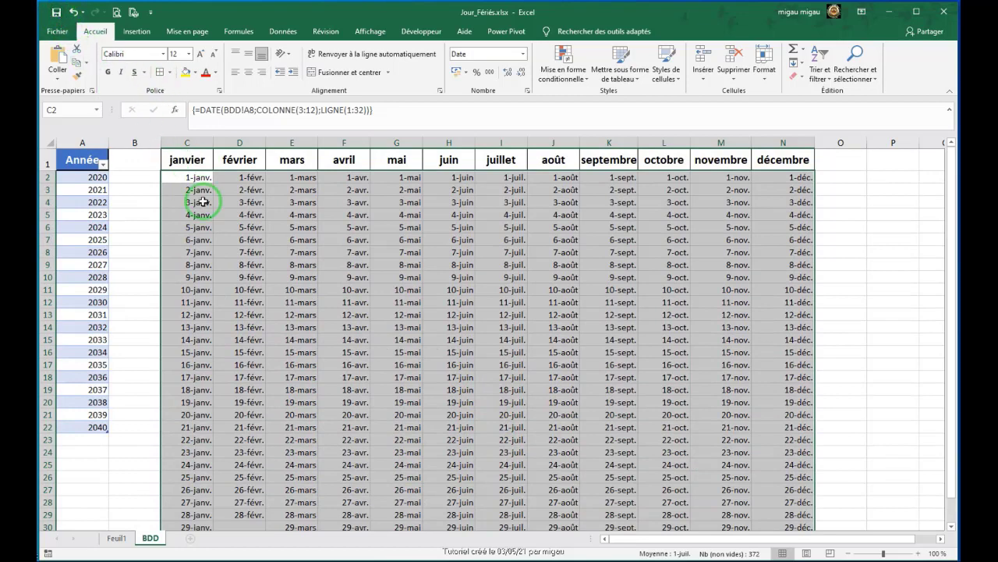
left_click(850, 275)
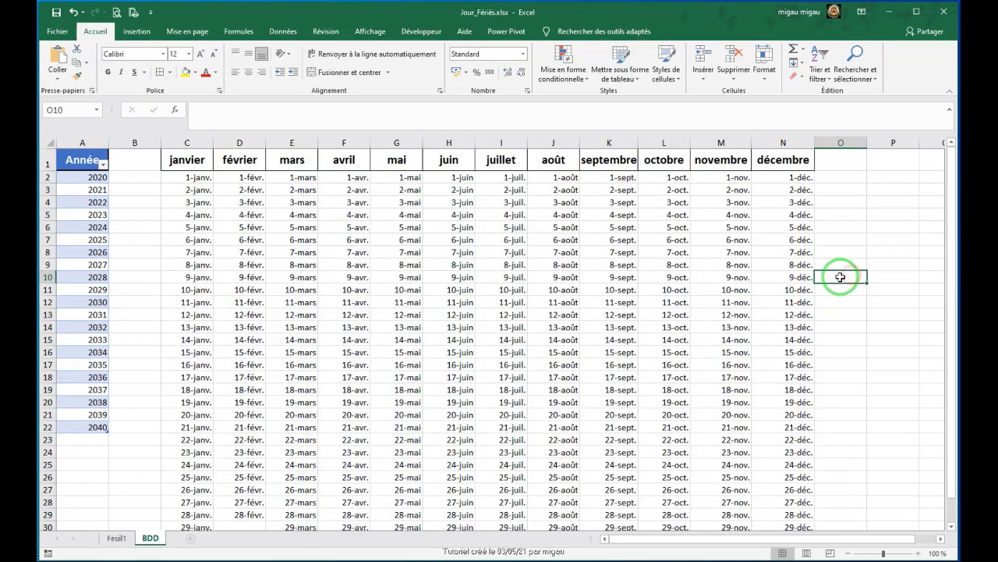
Set up a data validation of type Liste for the Mois cell B5 on Feuil1
left_click(116, 537)
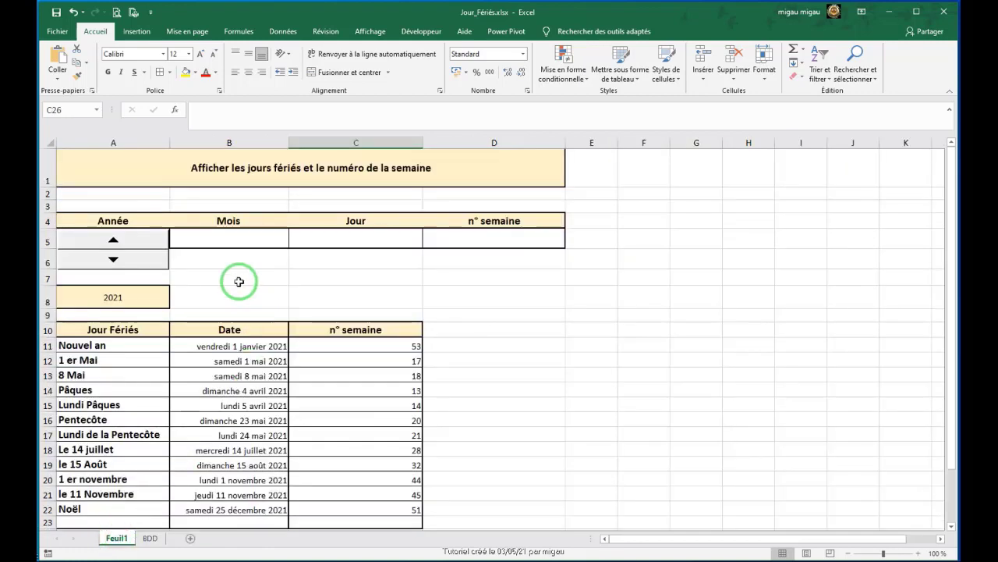
left_click(229, 239)
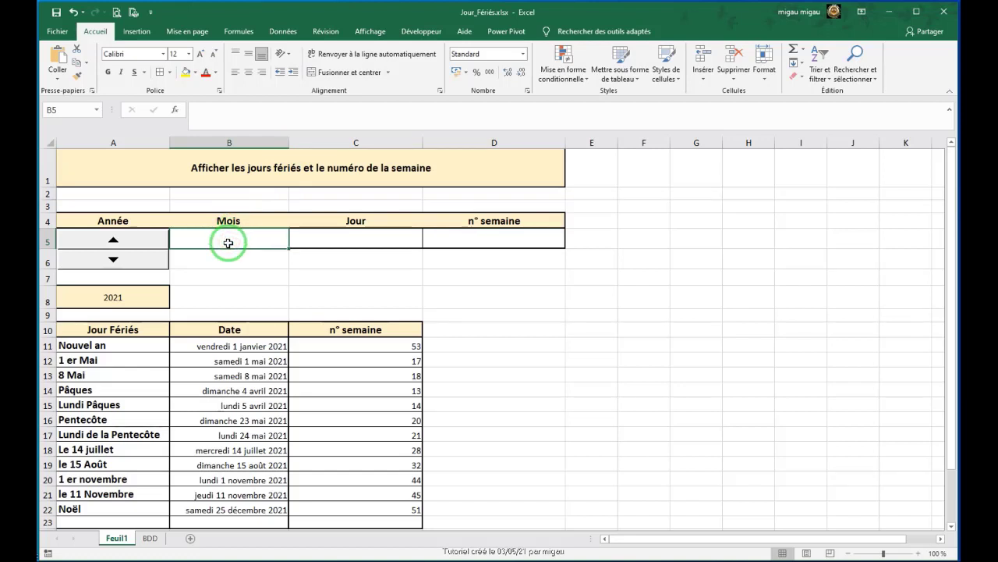
left_click(281, 31)
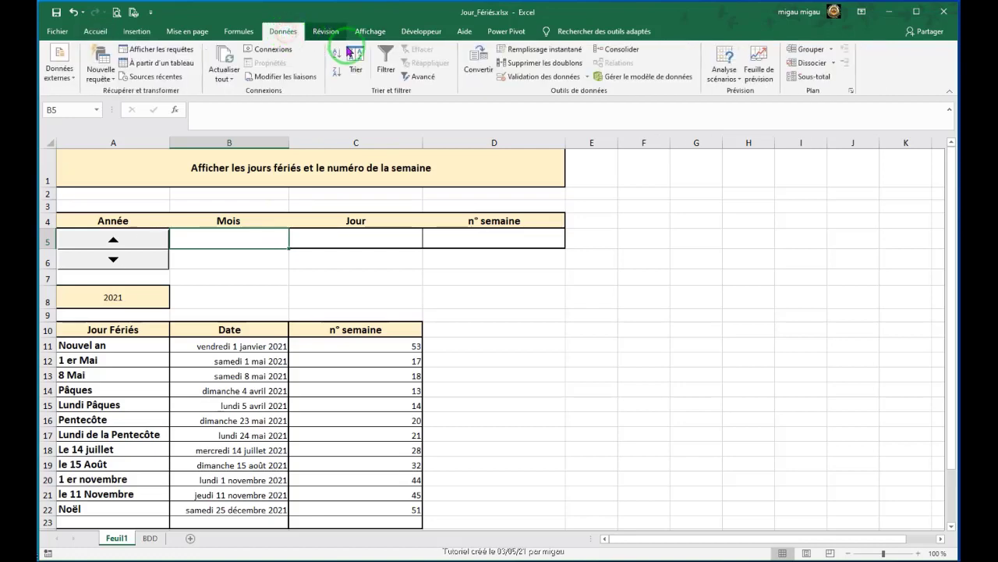
left_click(586, 77)
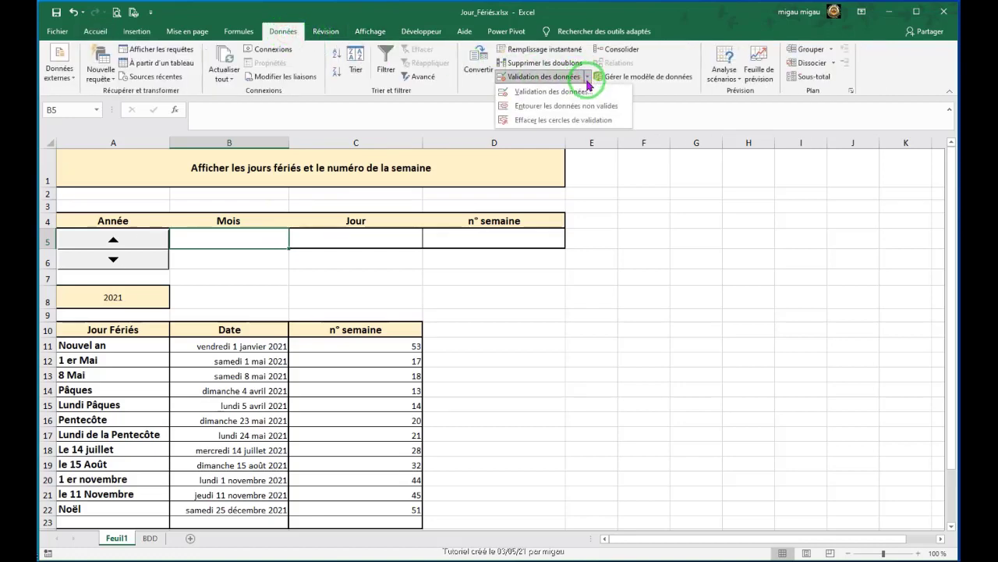
left_click(551, 93)
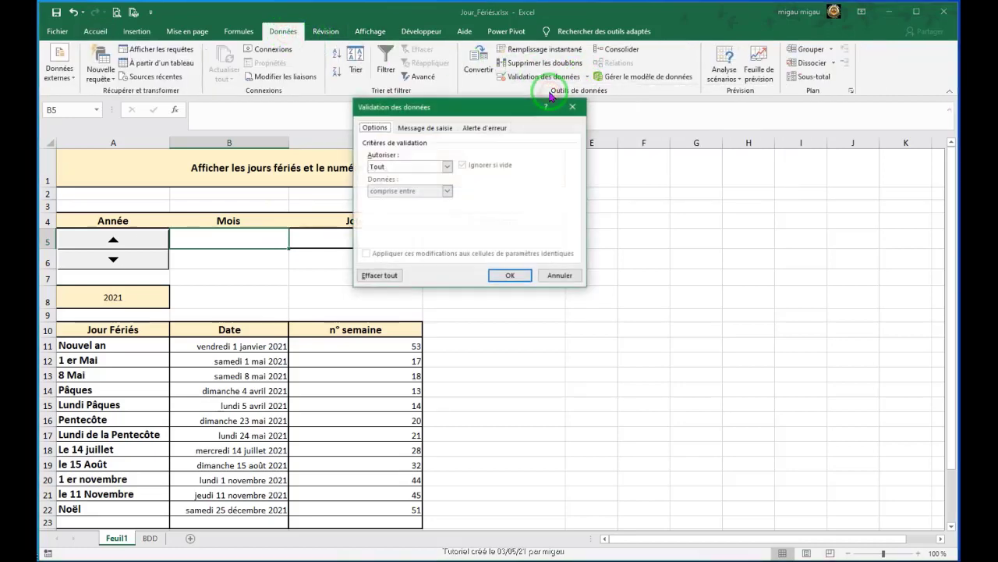
left_click(446, 168)
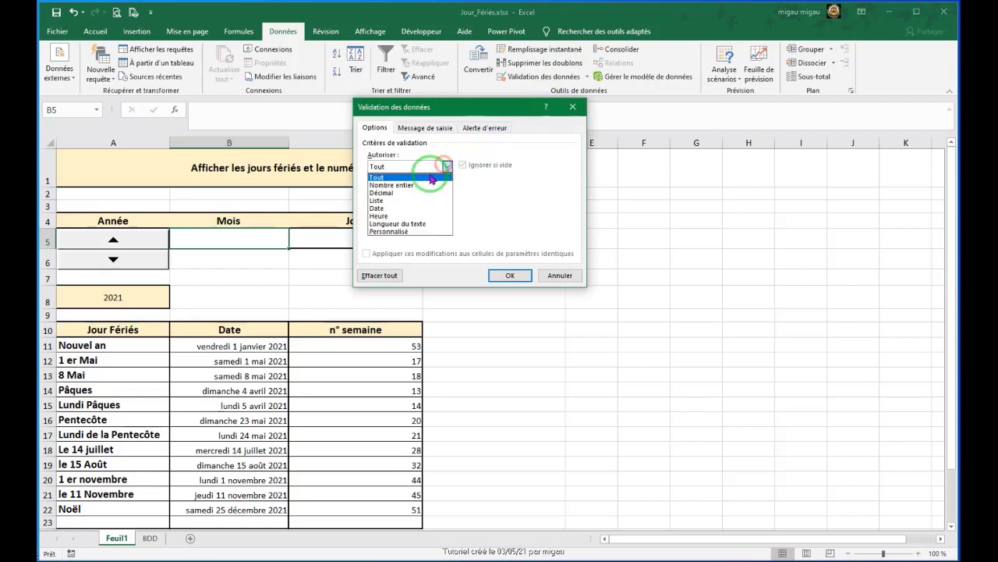
left_click(383, 201)
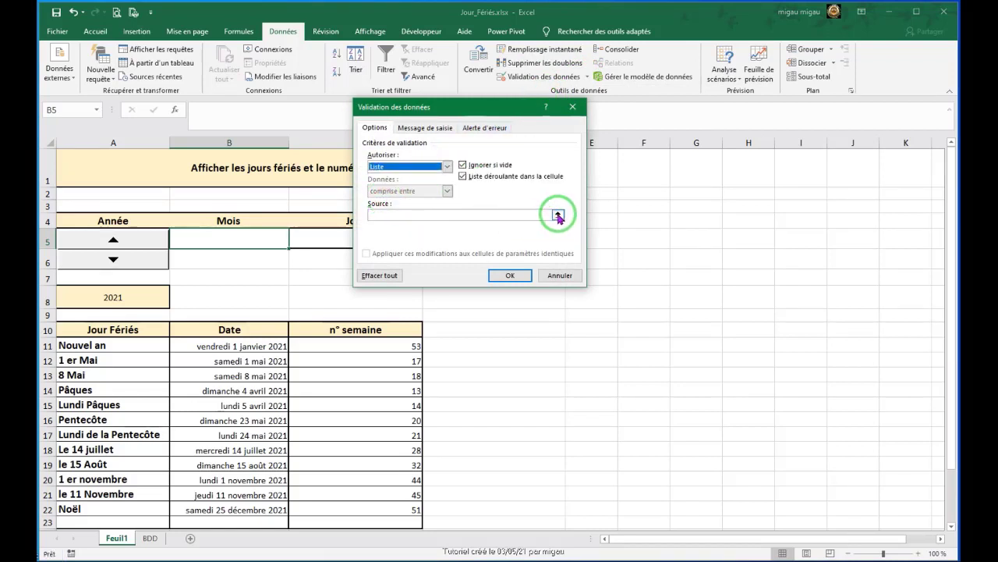
Use the month headers =BDD!$C$1:$N$1 as the validation list's source and confirm it
left_click(401, 214)
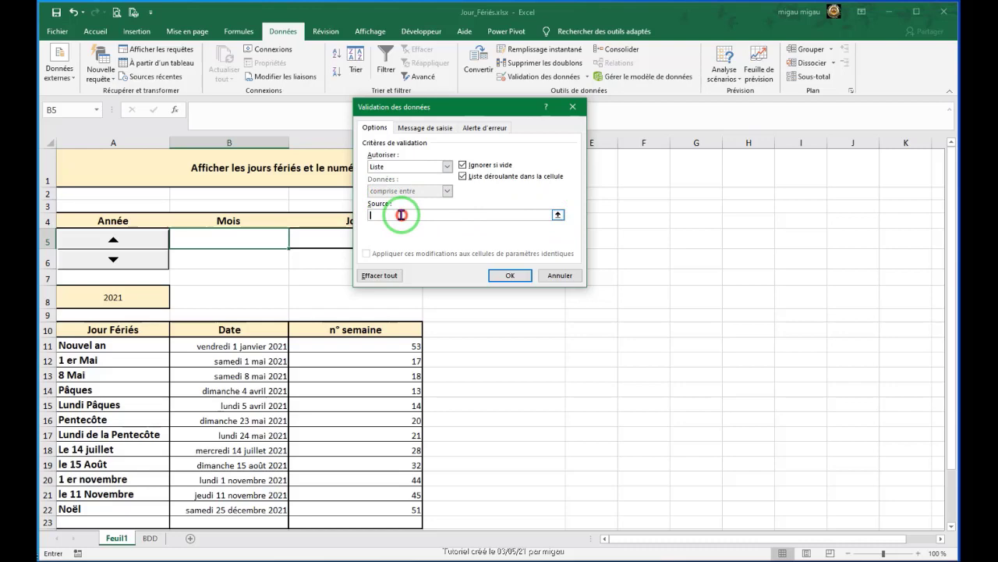
left_click(557, 215)
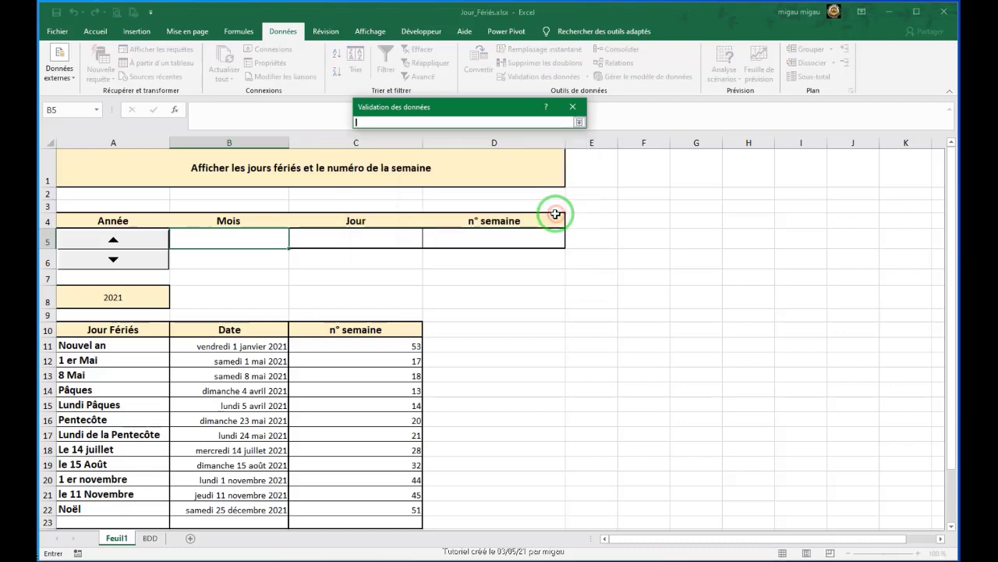
left_click(151, 538)
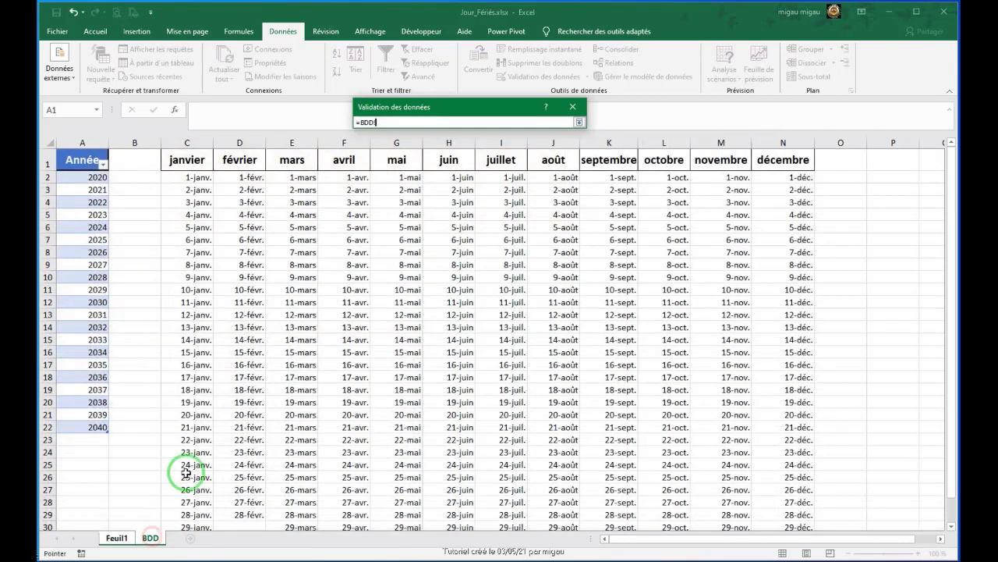
left_click_drag(186, 161, 779, 162)
left_click(579, 123)
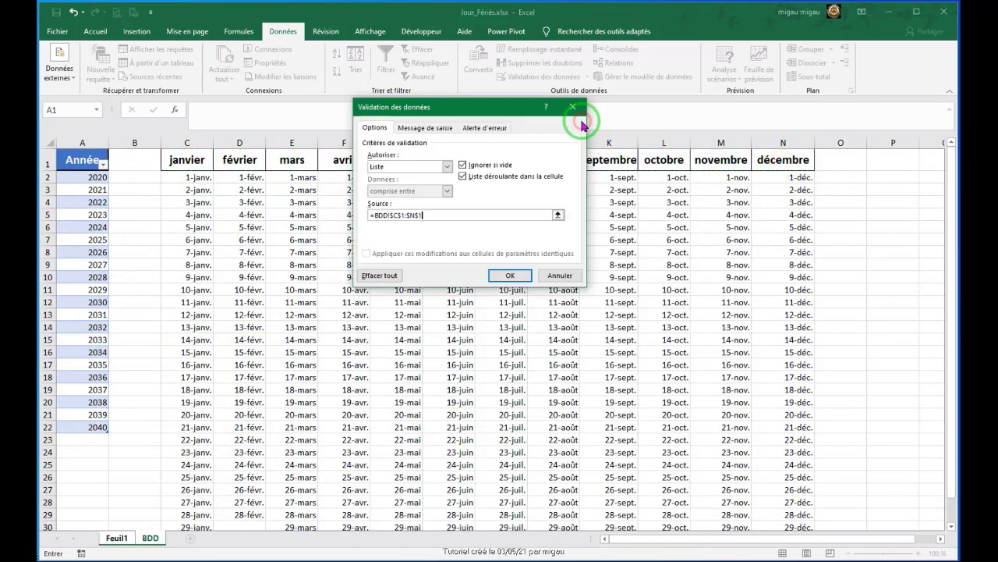
left_click(506, 271)
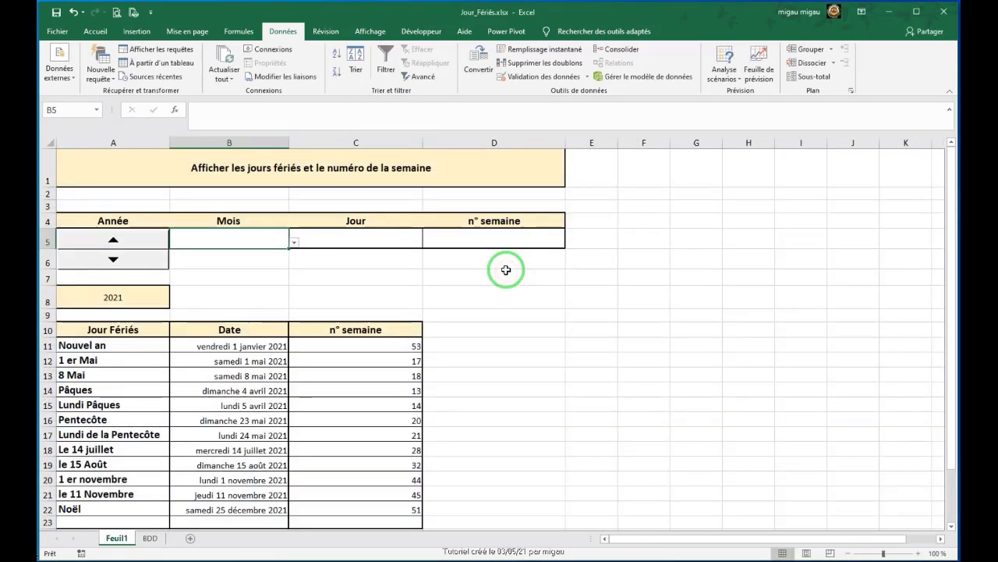
Check the month choices in the Mois cell B5's dropdown, select the Jour cell C5 and save the workbook
left_click(294, 244)
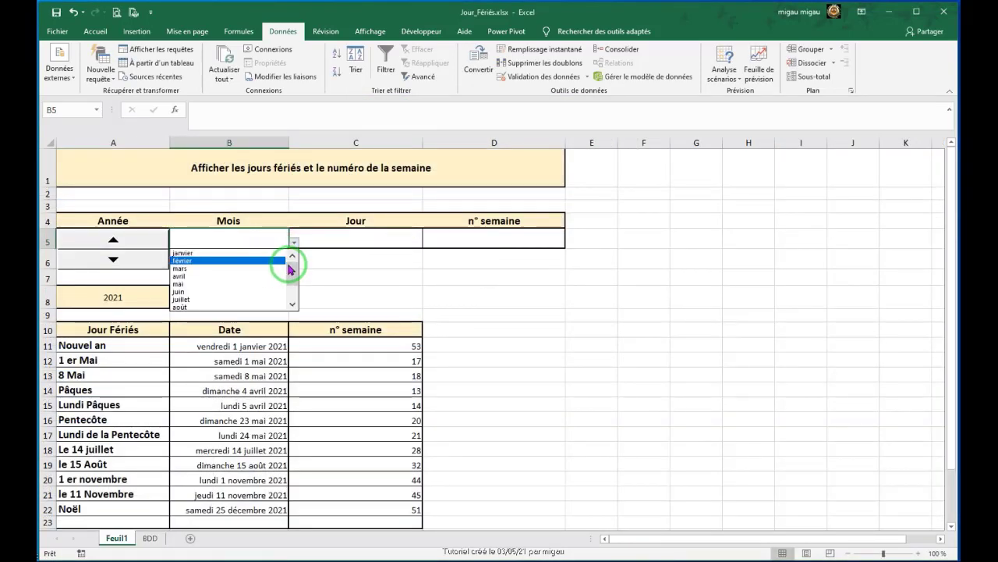
mouse_move(288, 265)
left_mouse_down()
mouse_move(290, 285)
mouse_move(292, 252)
left_mouse_up()
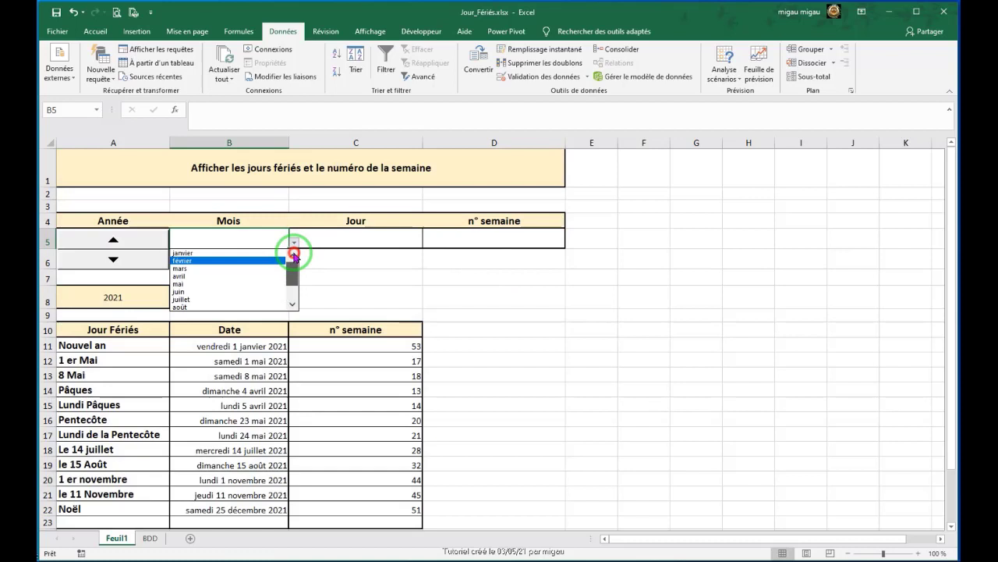
left_click(348, 235)
left_click(55, 13)
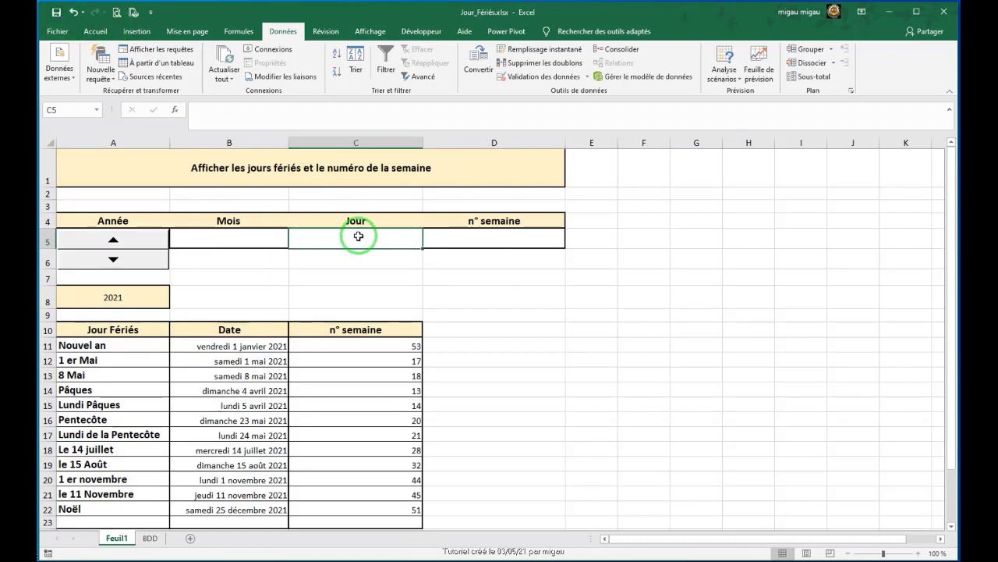
On the BDD sheet, name the January date range C2:C32 "janvier"
left_click(149, 537)
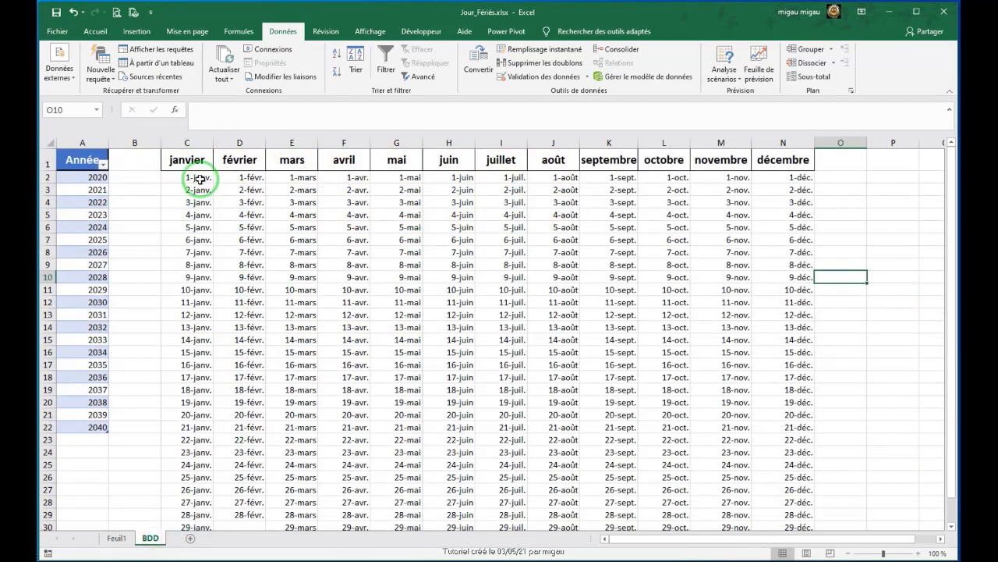
left_click_drag(198, 176, 200, 532)
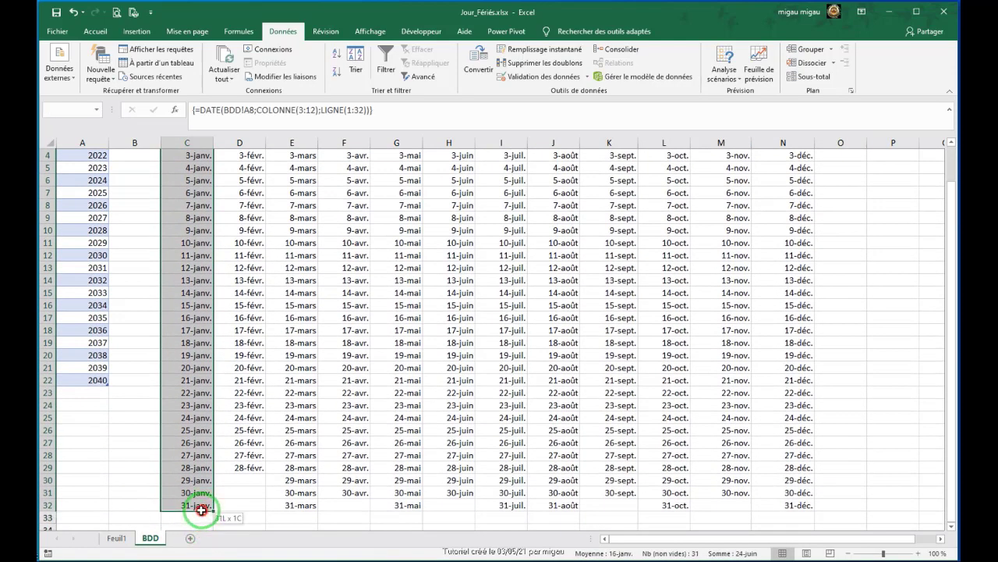
left_click(70, 110)
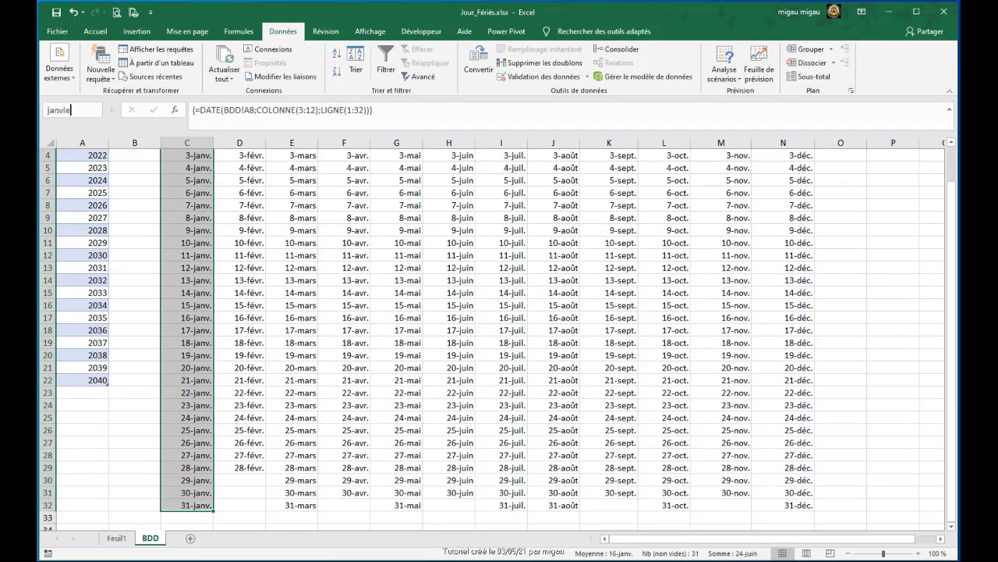
key("Return")
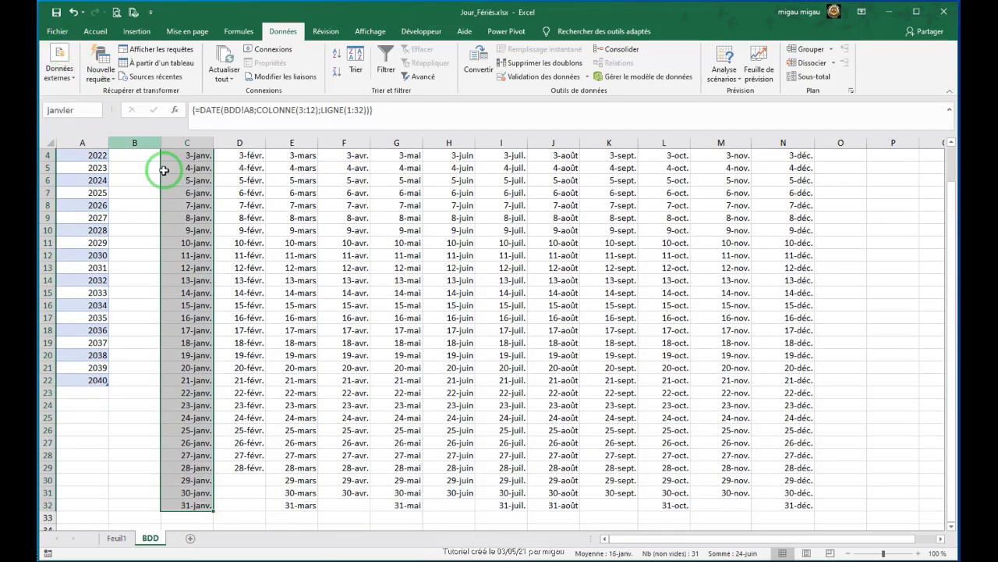
scroll(457, 263, "up", 1)
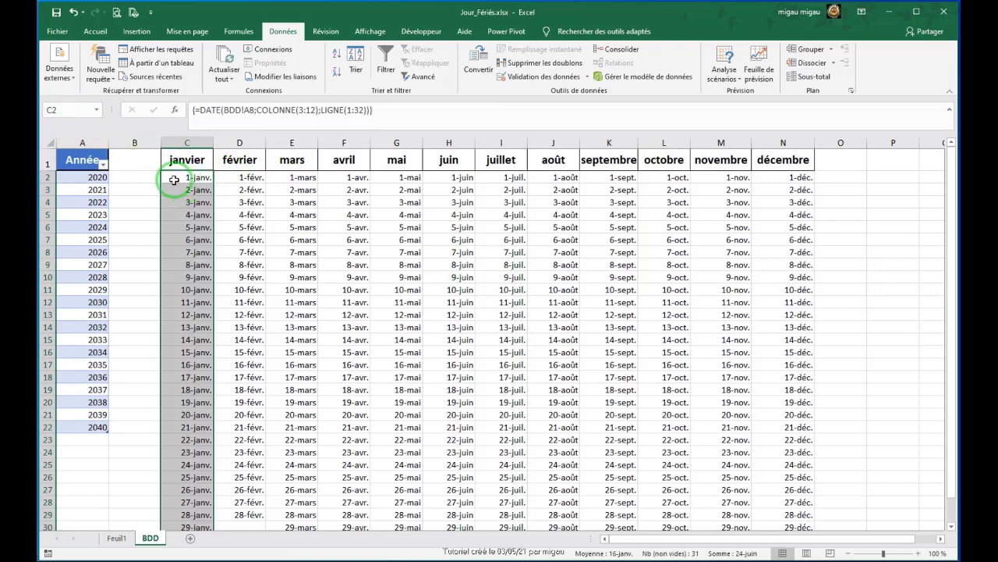
scroll(127, 140, "down", 5)
scroll(125, 134, "up", 5)
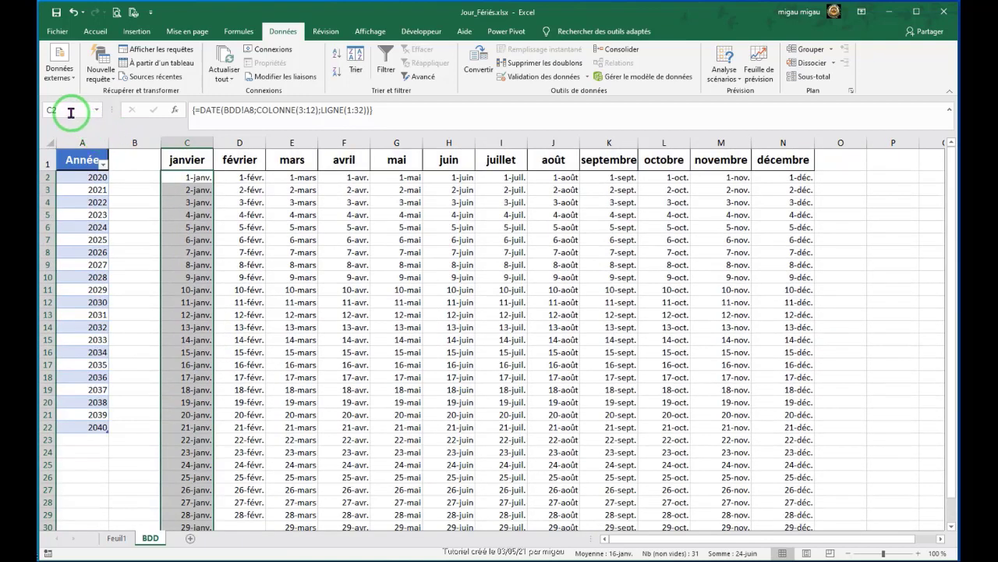
left_click(71, 110)
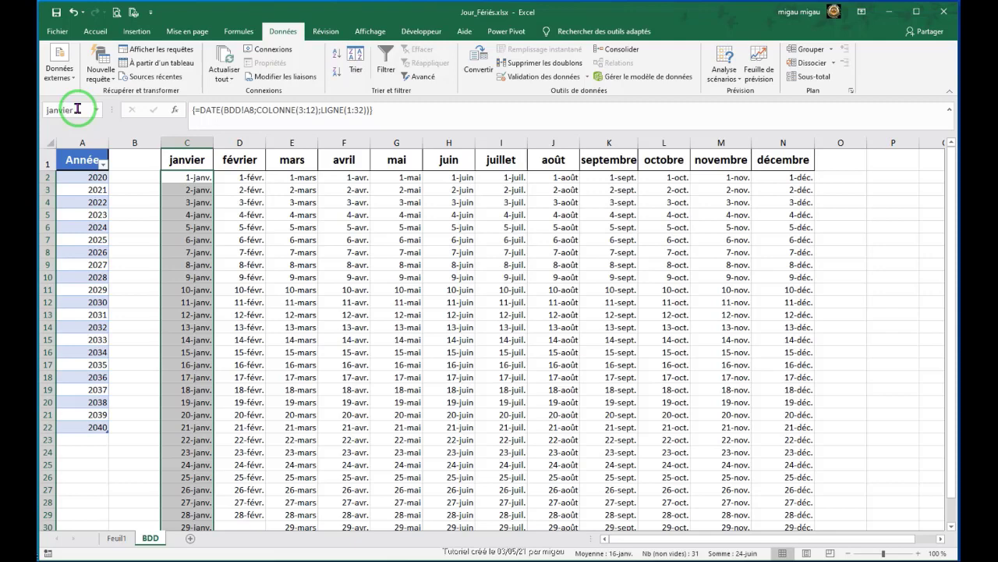
Name the February date range D2:D30 "février", including the blank-looking row for the 29th
left_click(248, 177)
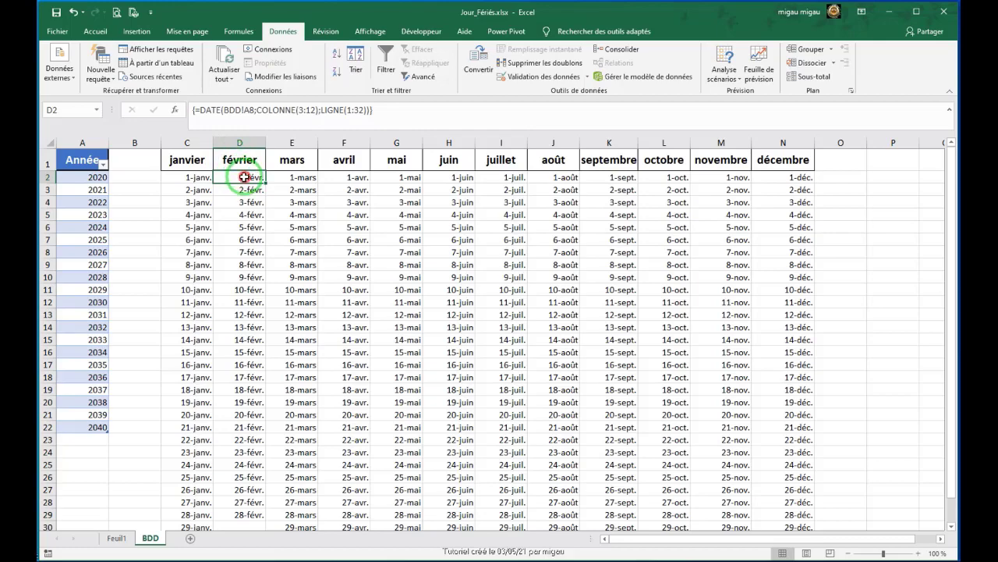
left_click_drag(244, 177, 257, 481)
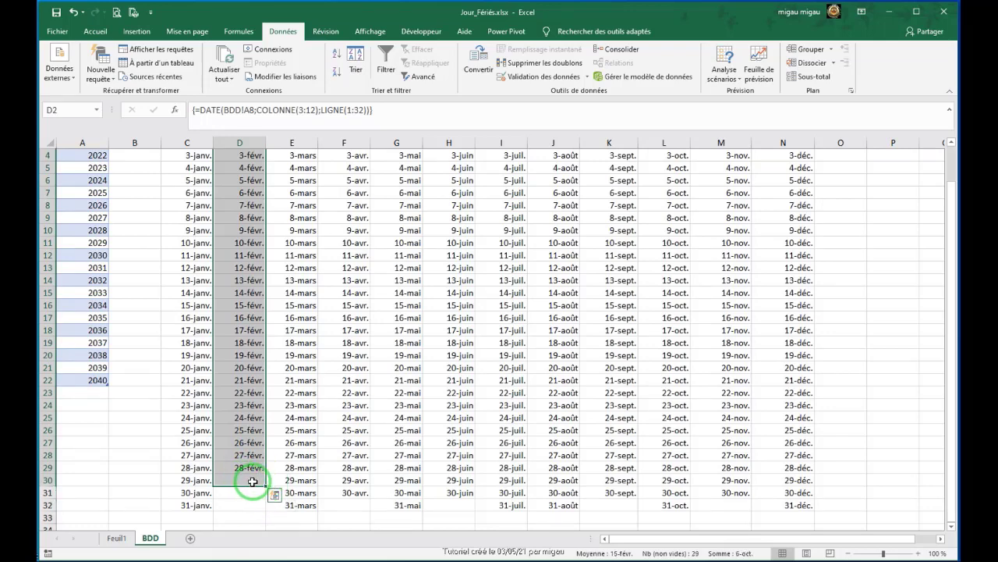
left_click(76, 111)
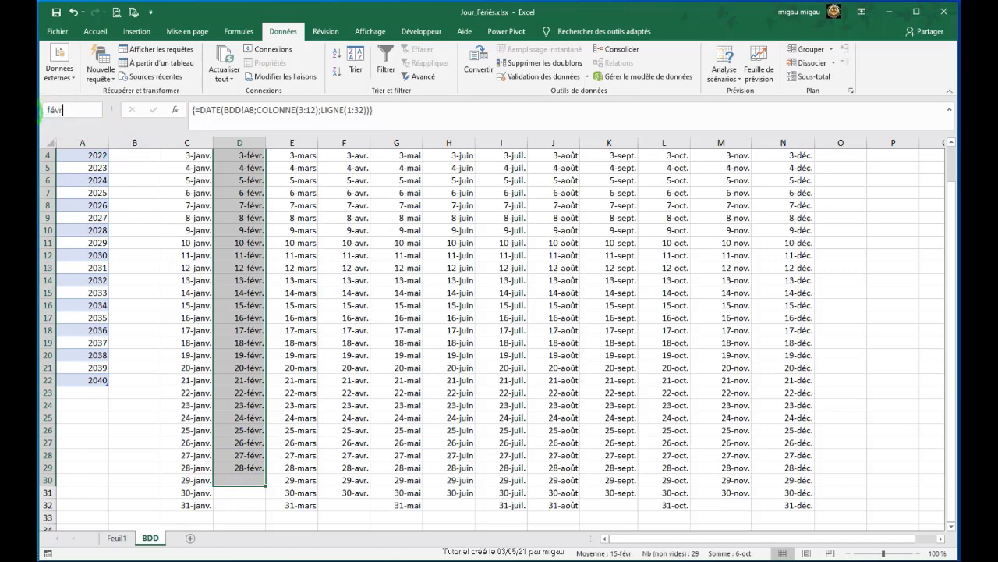
key("Return")
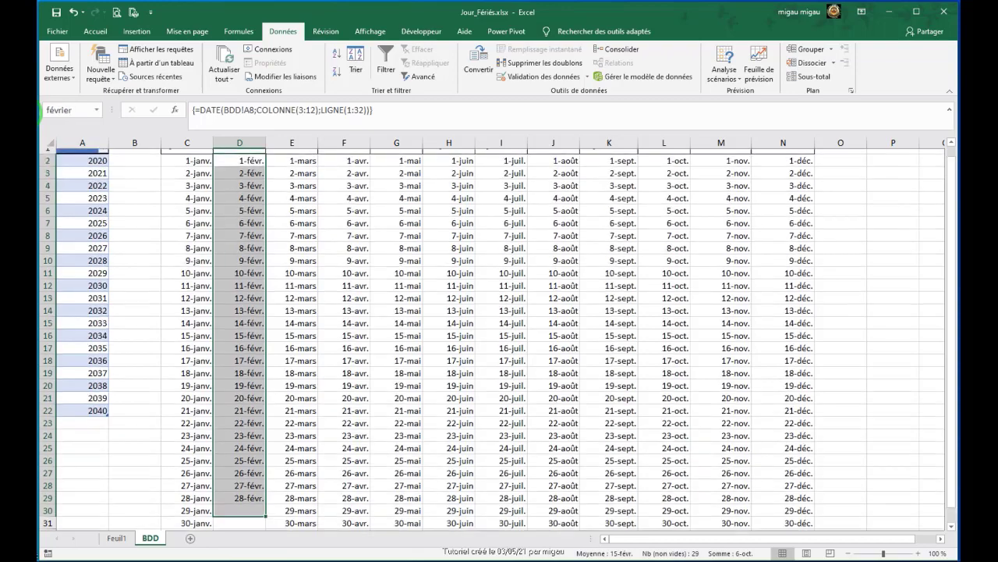
Name the March date range E2:E32 "mars" and the April date range F2:F31 "avril"
left_click_drag(295, 179, 302, 503)
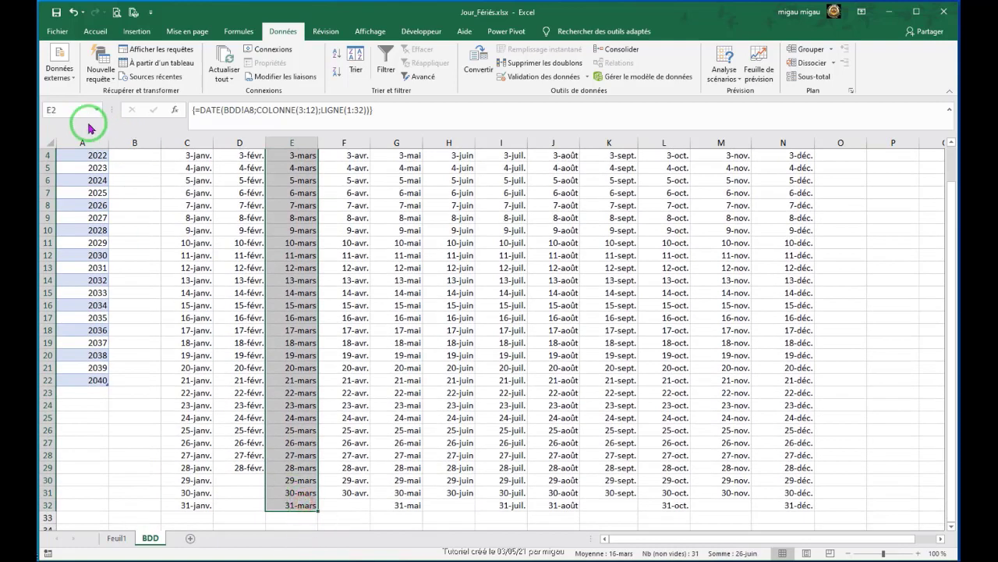
left_click(67, 108)
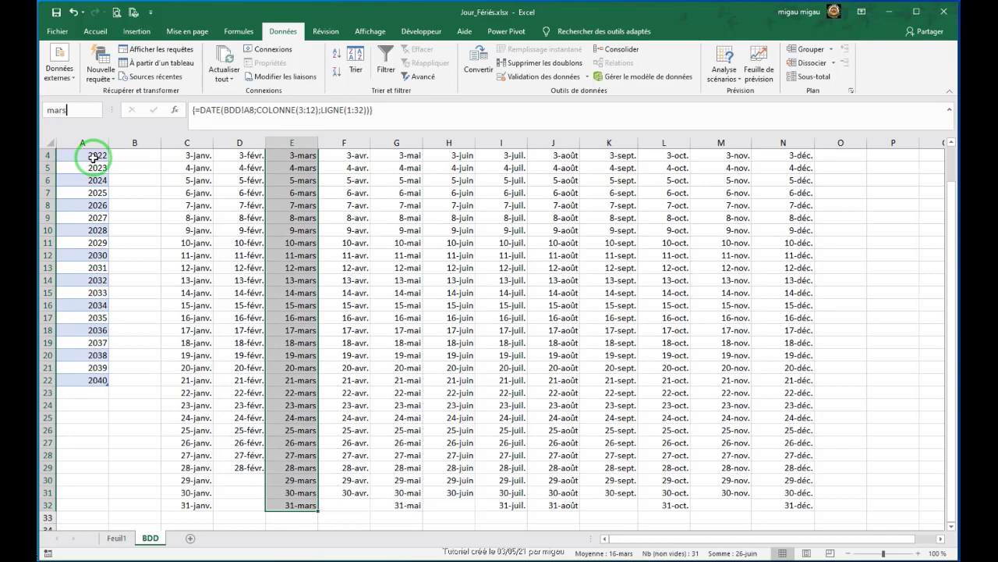
scroll(94, 156, "up", 1)
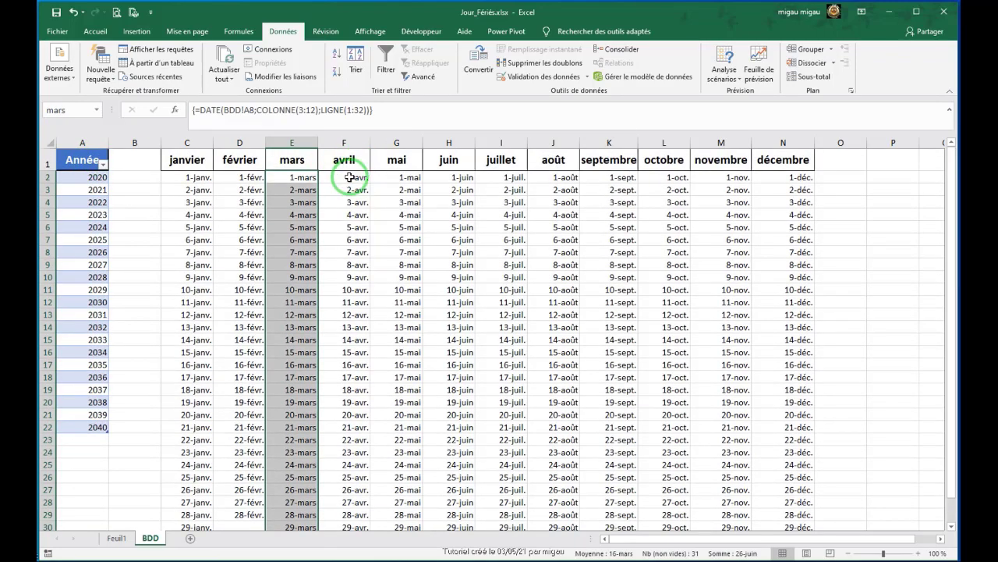
left_click_drag(351, 176, 352, 479)
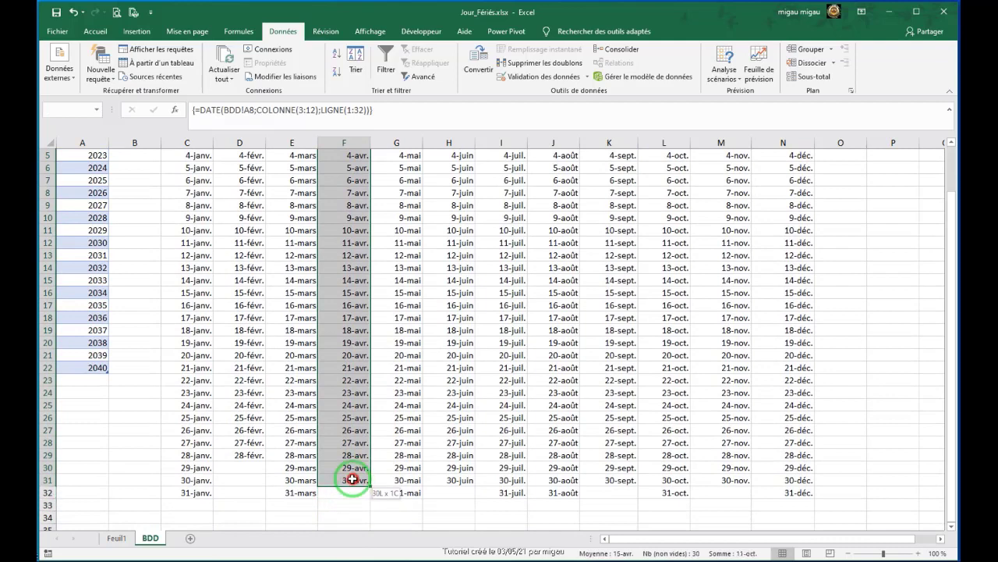
left_click(62, 109)
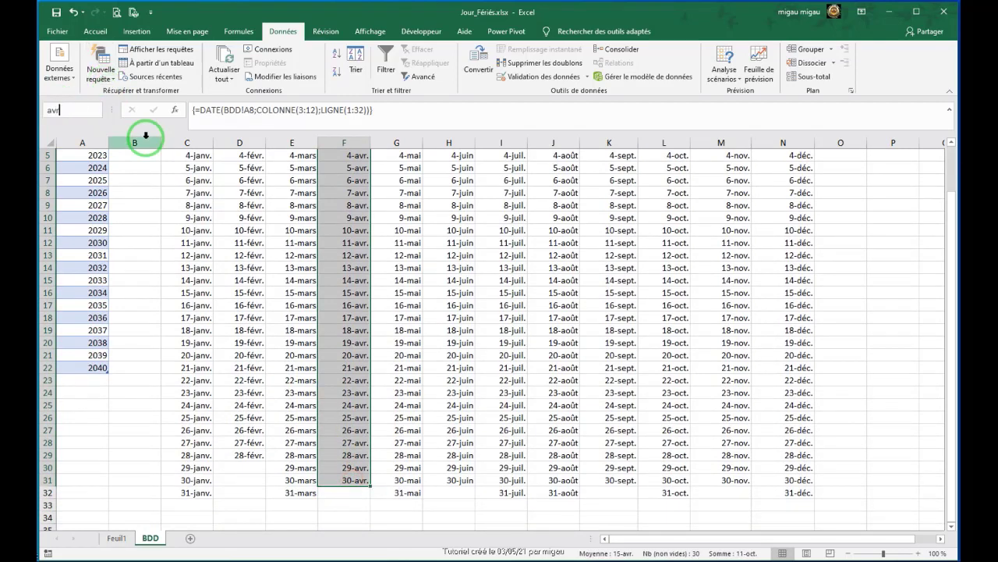
scroll(145, 134, "up", 2)
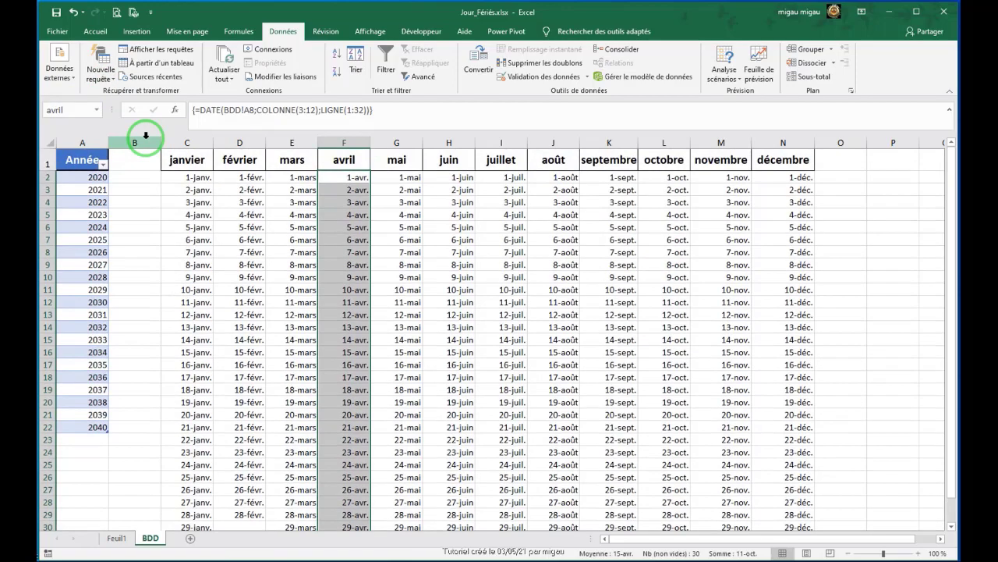
Name the May date range G2:G32 "mai" and the June date range H2:H31 "juin"
left_click_drag(403, 177, 395, 504)
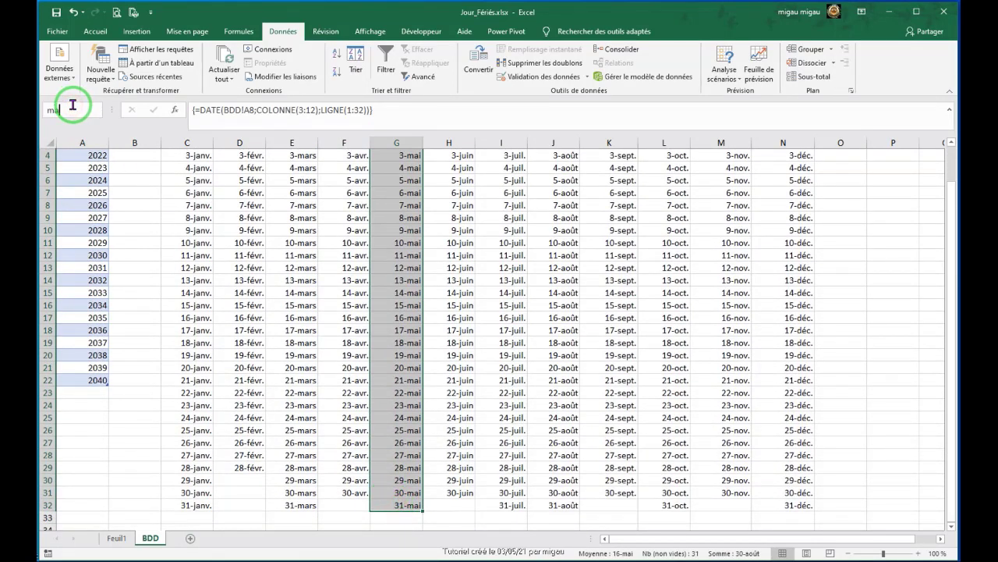
left_click(73, 106)
type("mai")
key("Return")
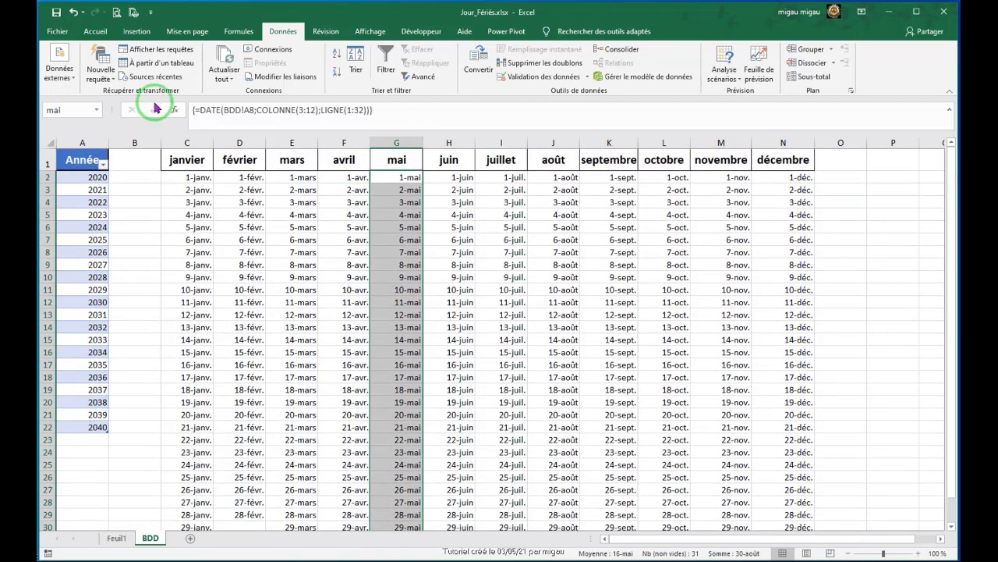
left_click_drag(456, 177, 458, 495)
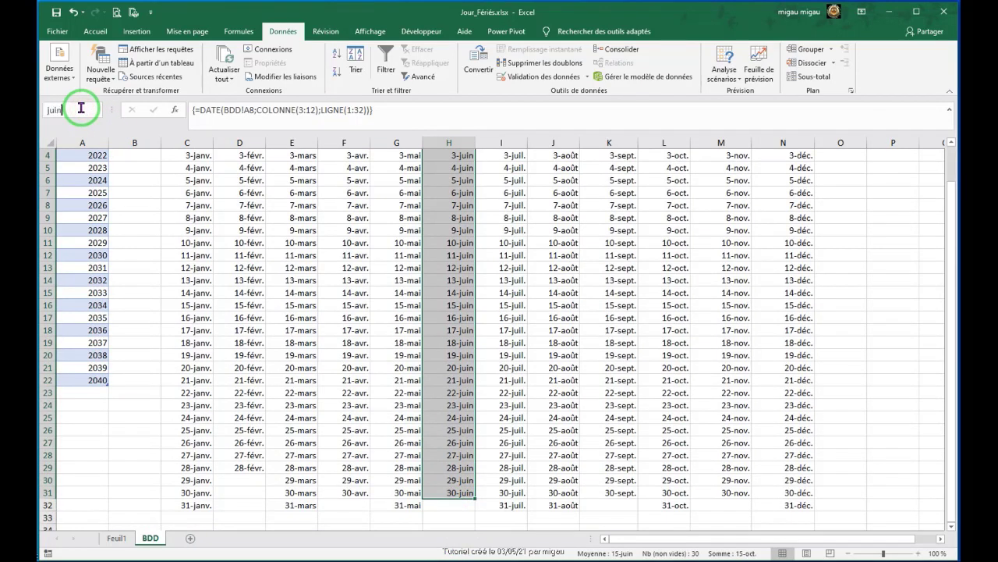
left_click(80, 107)
type("juin")
key("Return")
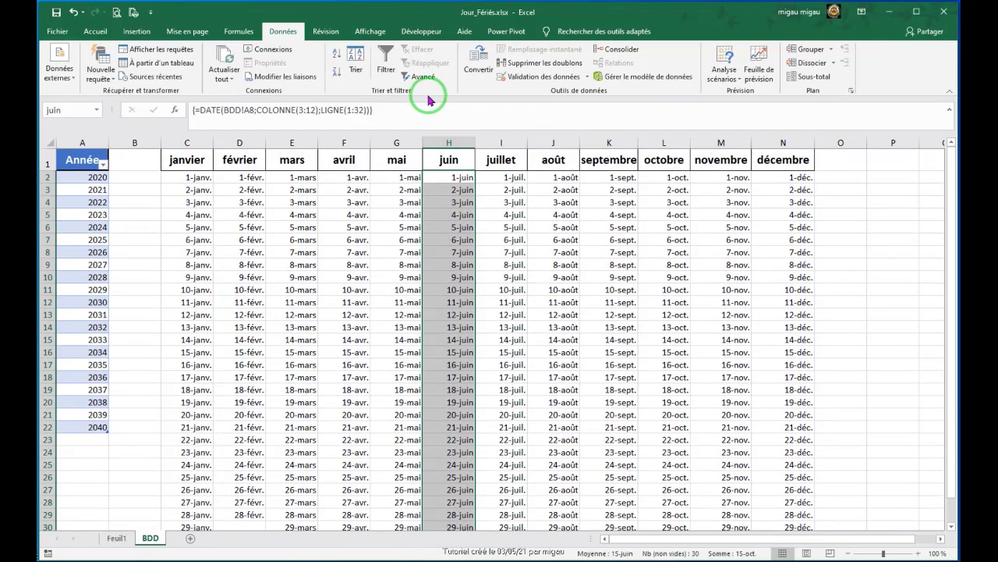
Name the July date range I2:I32 "juillet" and the August date range J2:J32 "août"
left_click(514, 177)
left_click_drag(514, 177, 513, 507)
left_click(76, 112)
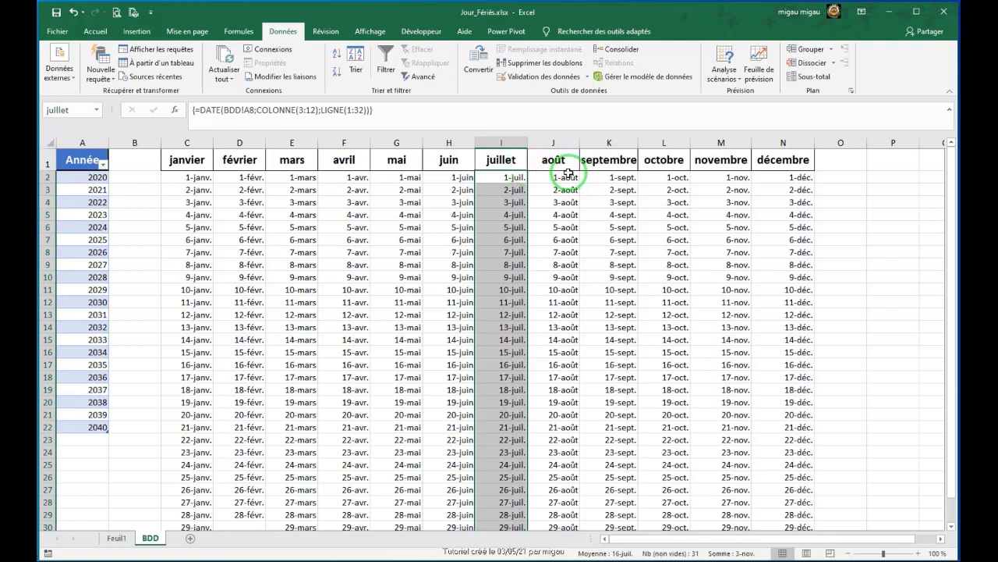
left_click_drag(568, 174, 568, 493)
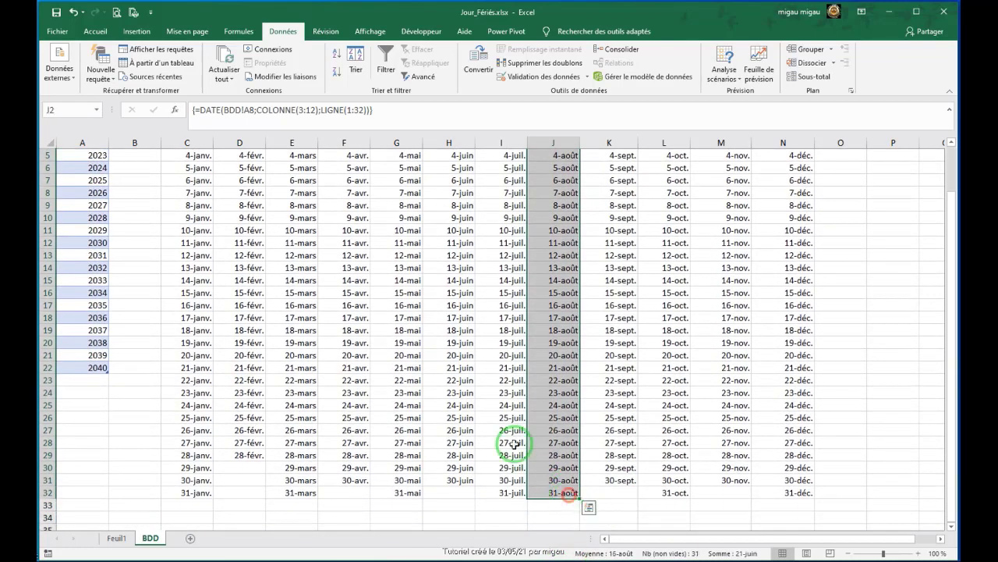
left_click(62, 110)
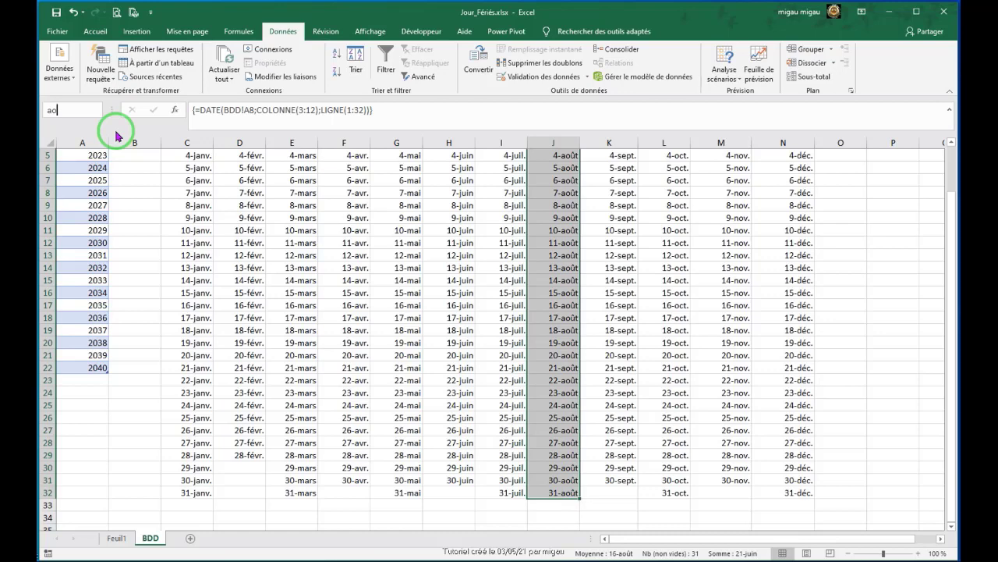
key("Return")
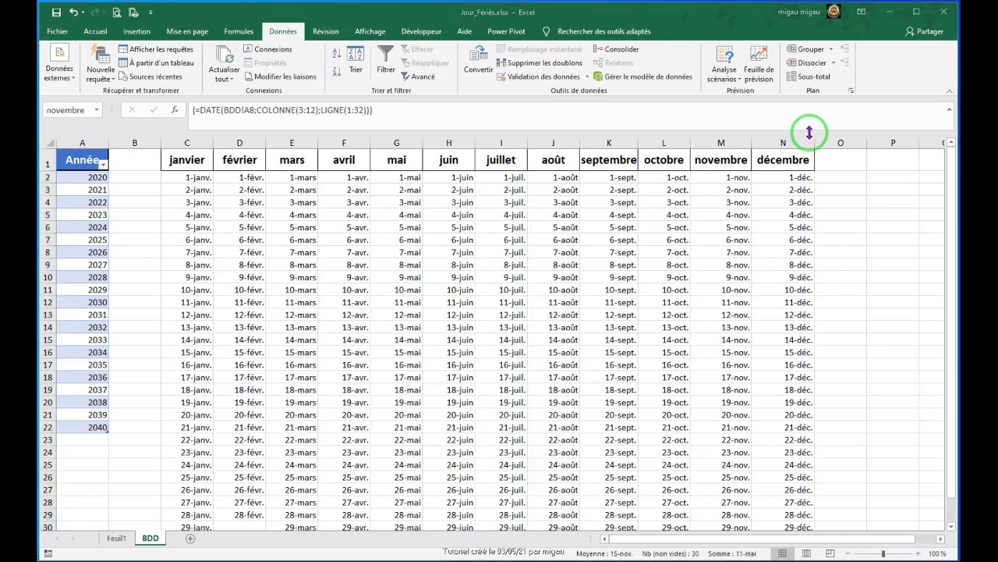
Name the December date range N2:N32 "décembre"
left_click_drag(784, 178, 784, 479)
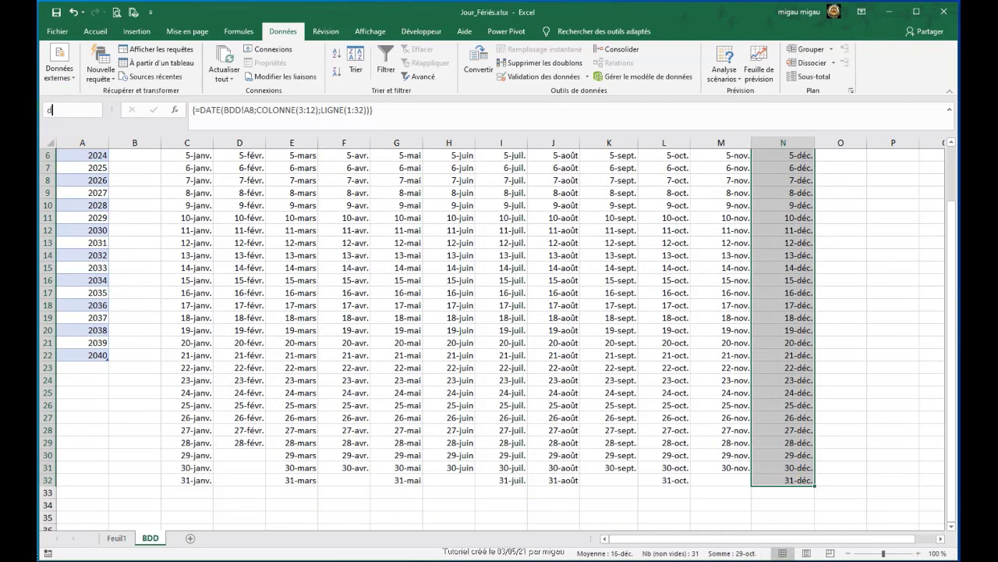
left_click_drag(950, 341, 950, 271)
type("d")
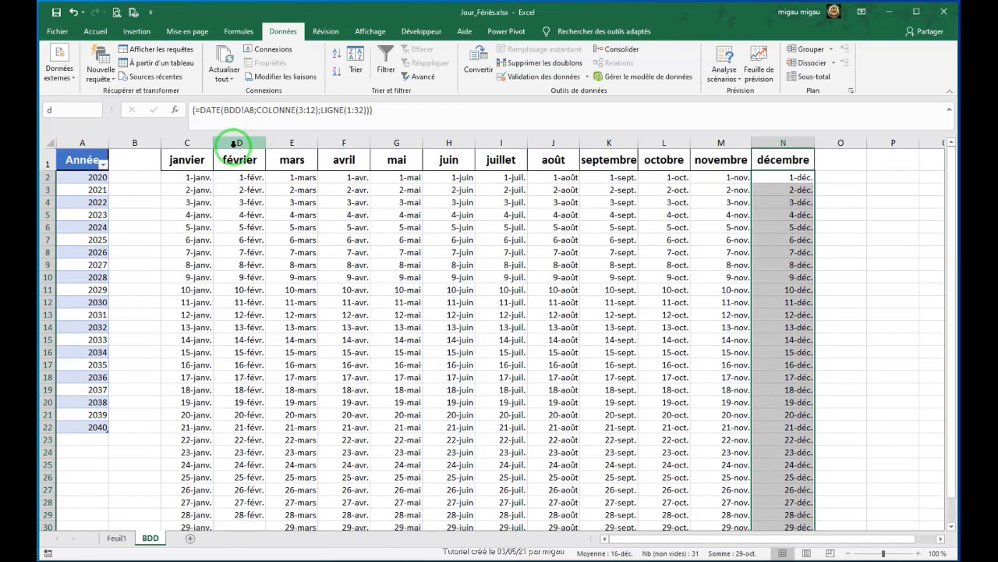
type("écembre")
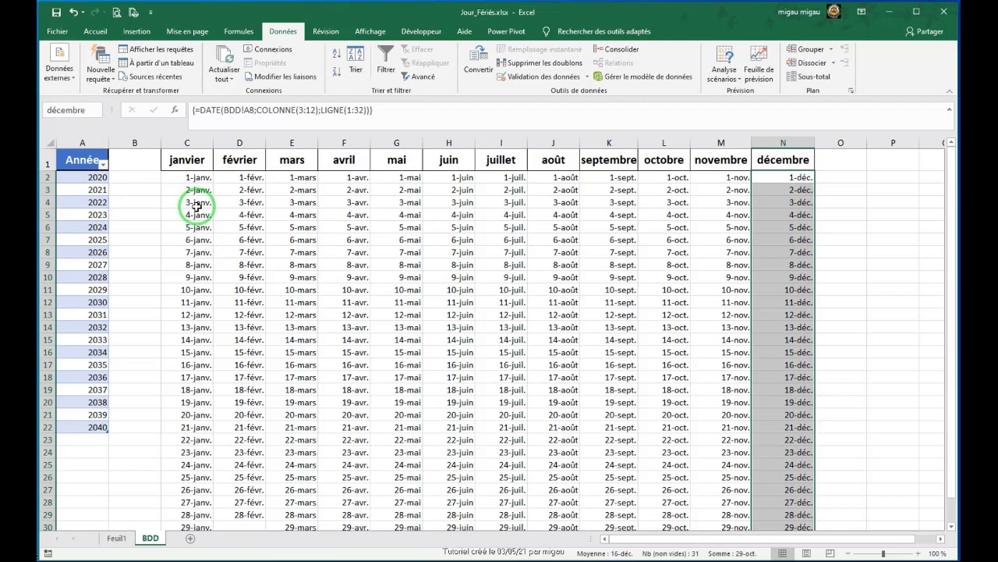
Look over the month columns on BDD down to their last dates and return to the Feuil1 sheet
scroll(885, 272, "down", 3)
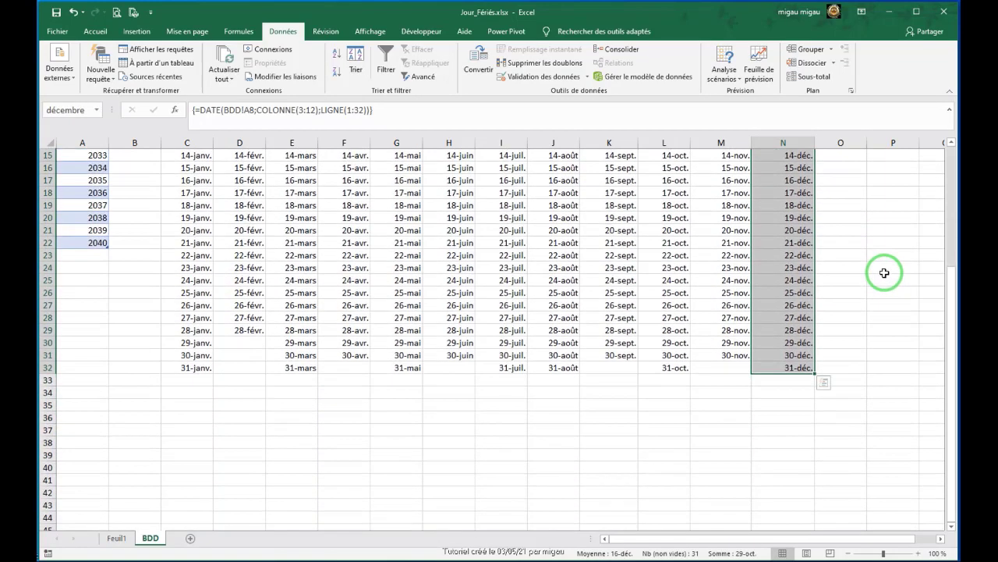
scroll(783, 276, "up", 1)
scroll(550, 279, "up", 3)
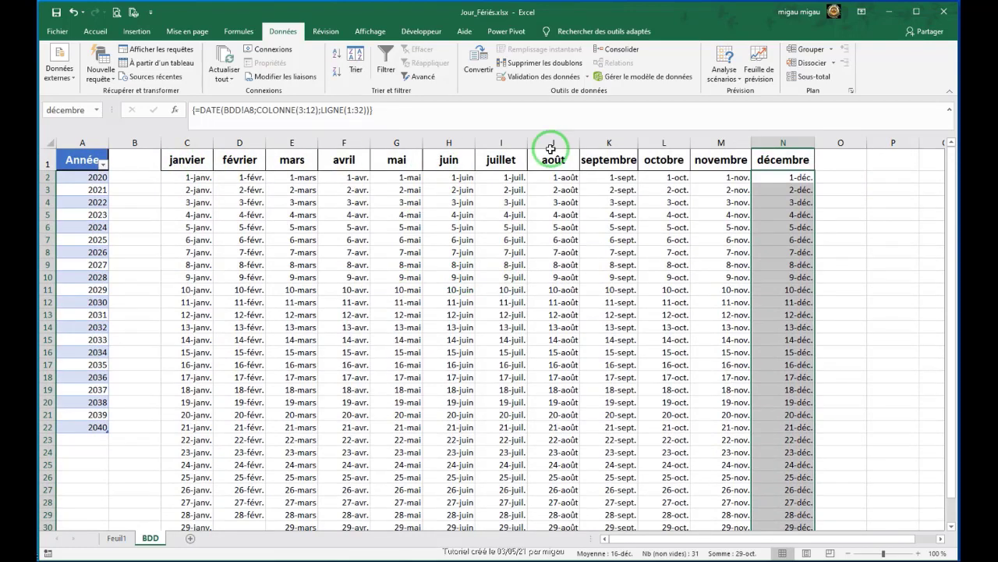
scroll(267, 345, "down", 2)
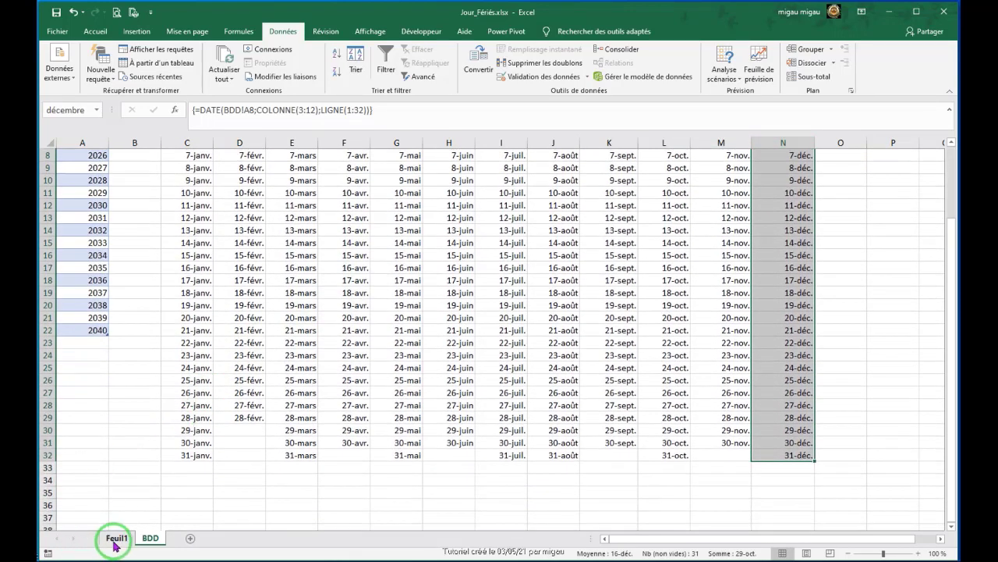
left_click(117, 540)
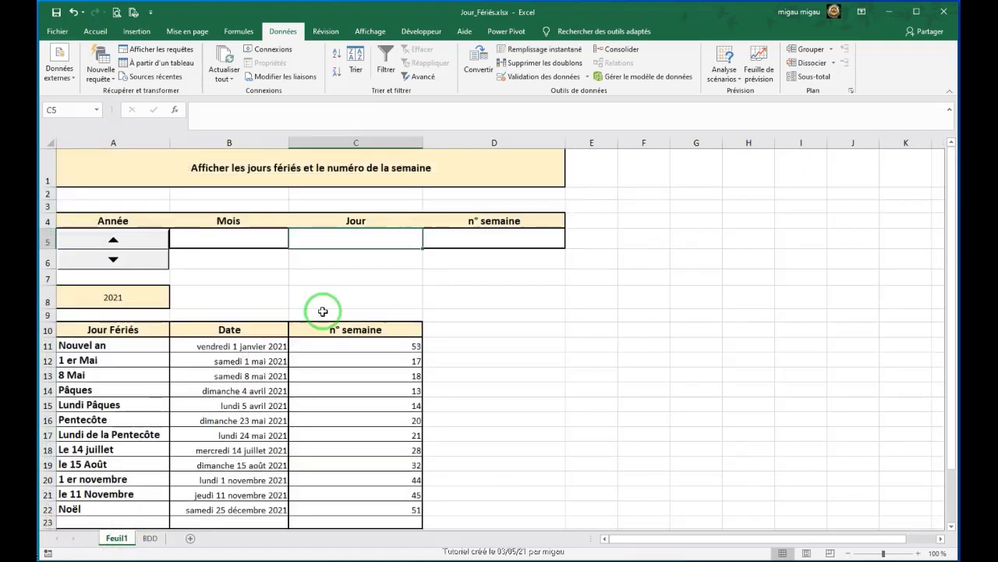
Give the Jour cell C5 a list validation with the source =indirect($B$5), accepting the source despite the error notice
left_click(233, 240)
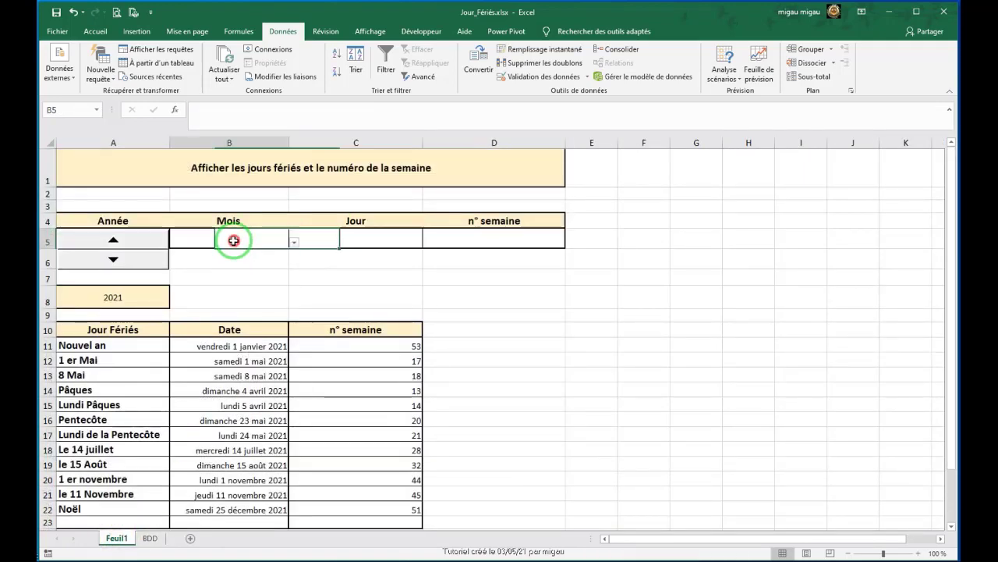
left_click(357, 242)
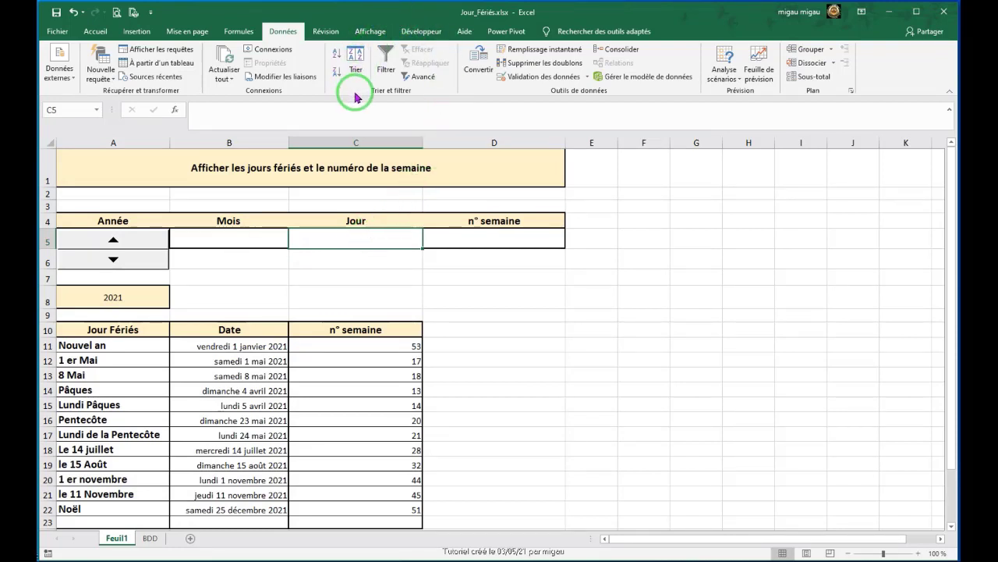
left_click(585, 78)
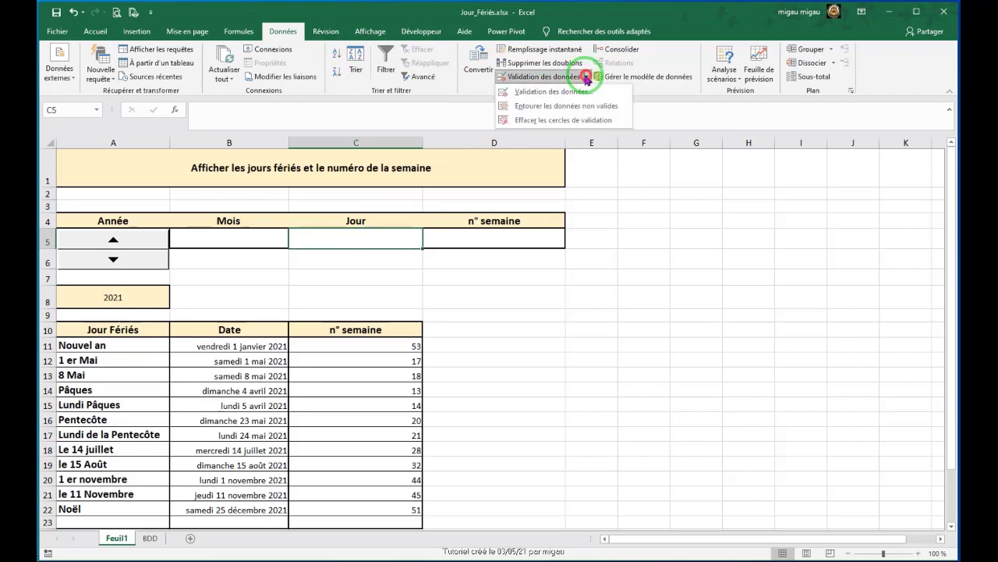
left_click(547, 92)
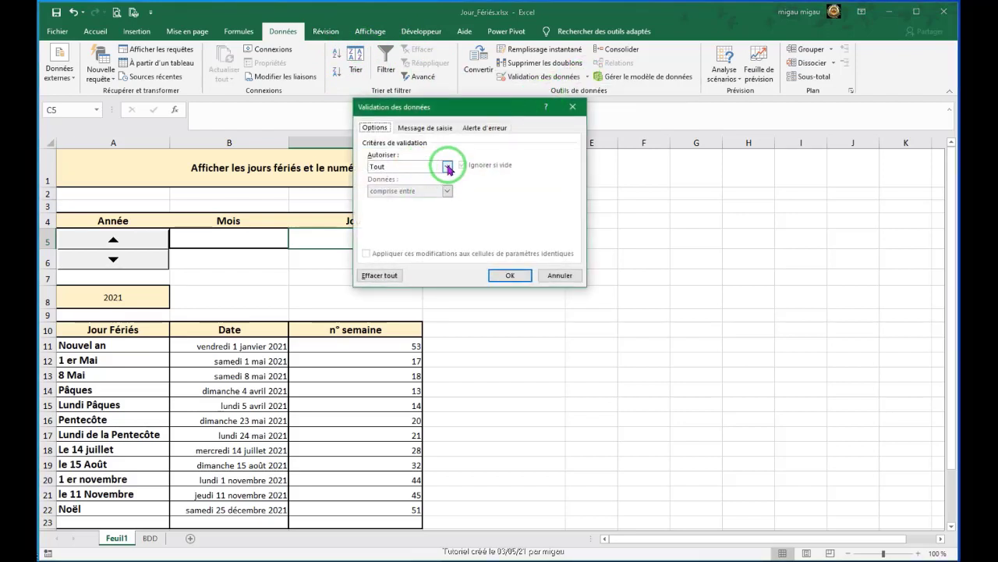
left_click(449, 166)
left_click(373, 200)
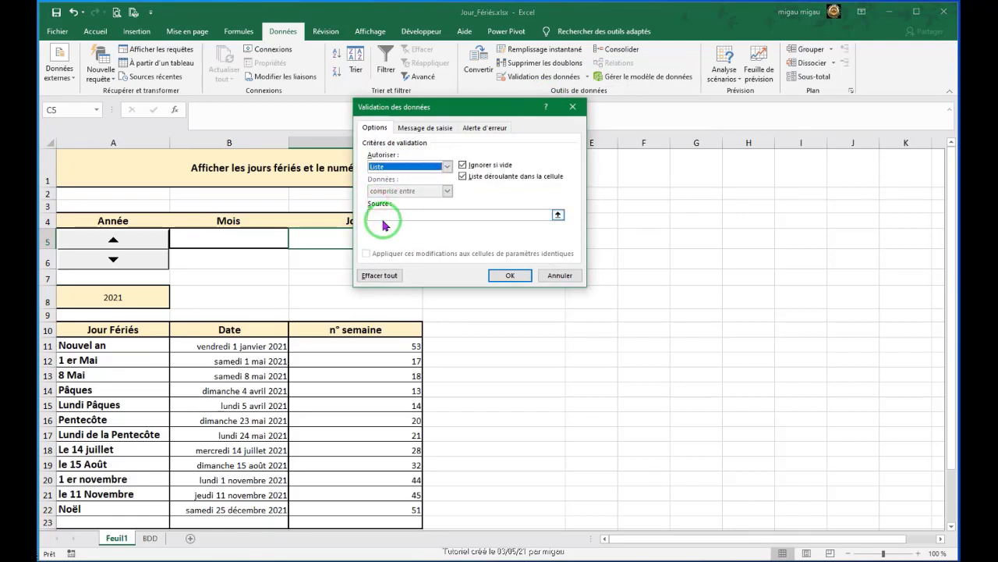
left_click(378, 213)
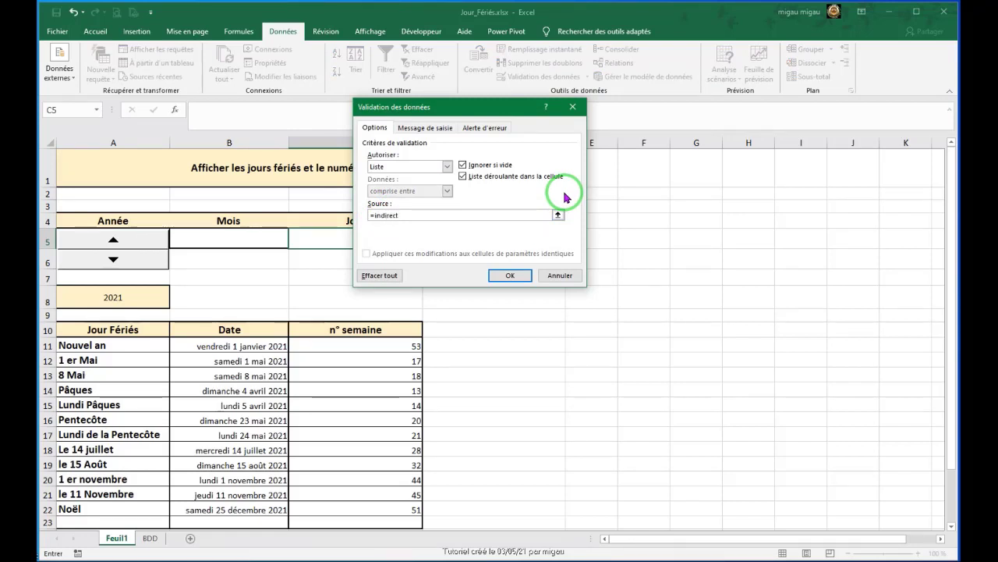
left_click(234, 242)
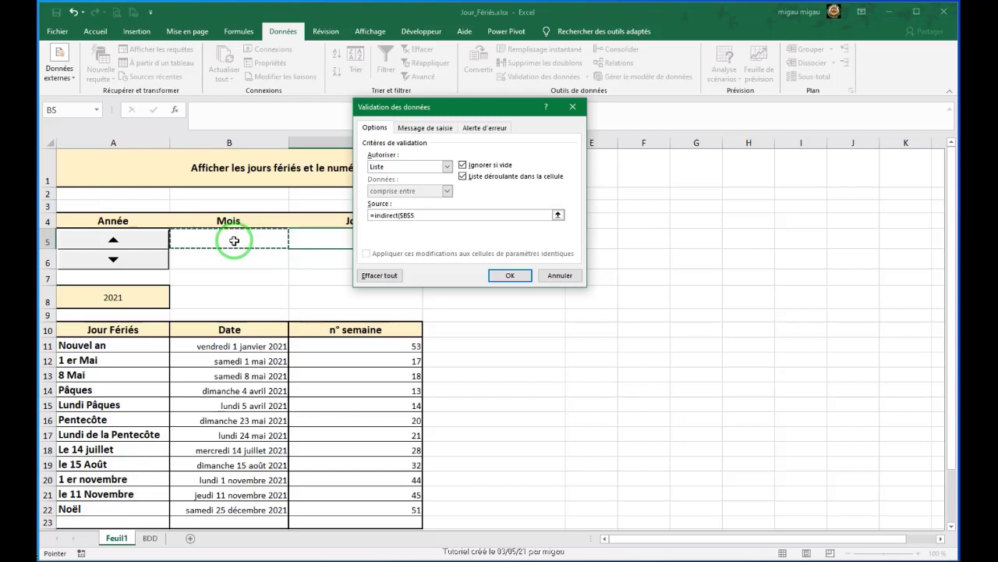
type(")")
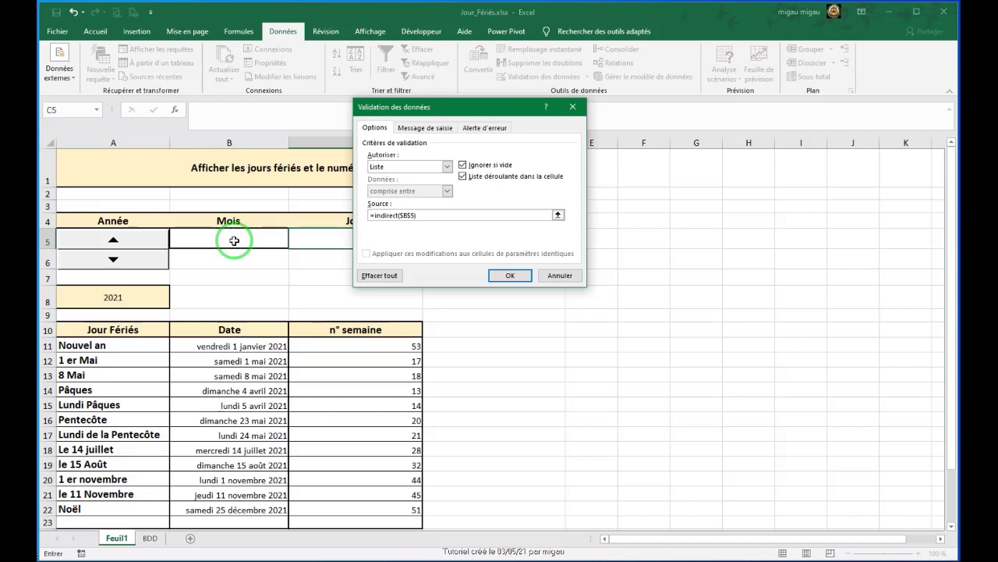
left_click(510, 275)
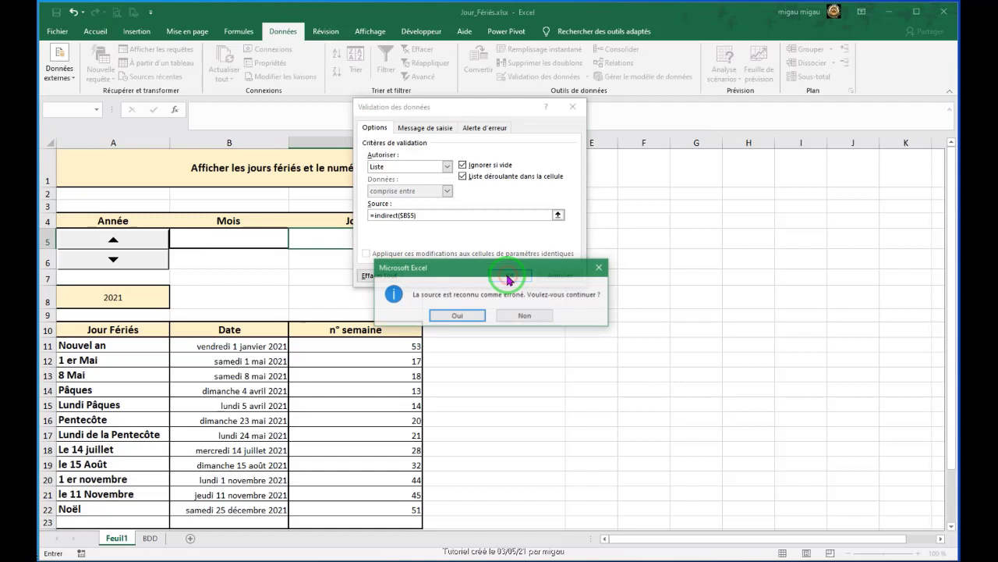
left_click(464, 317)
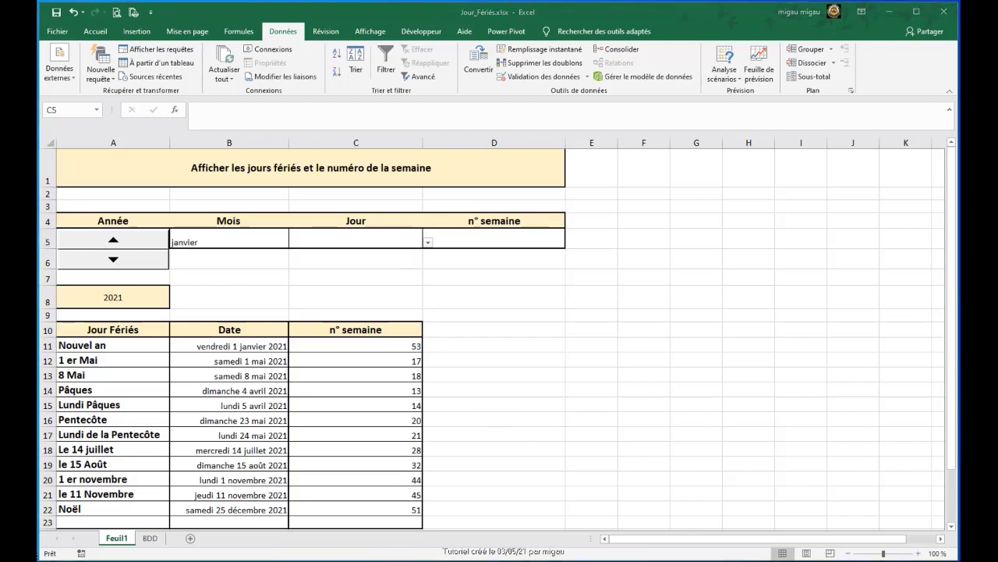
Choose mai as the month in B5 and 6-mai as the day in C5 to test the dependent list
left_click(262, 243)
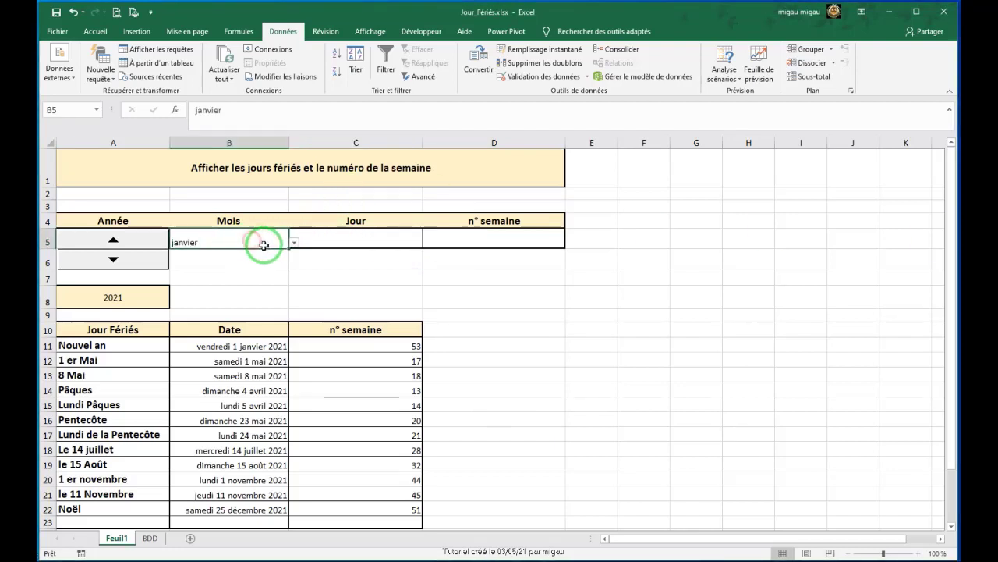
left_click(293, 243)
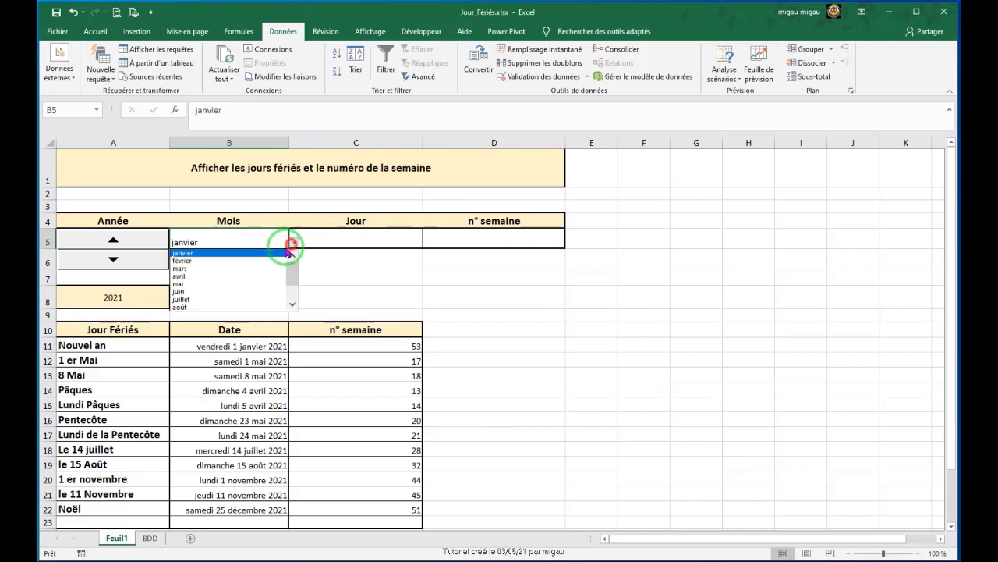
left_click(190, 286)
left_click(375, 242)
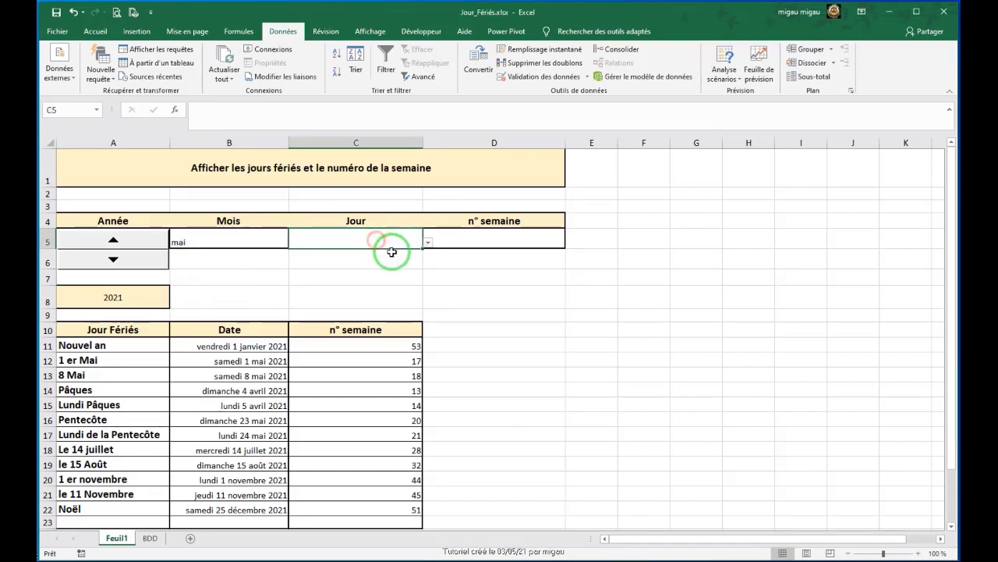
left_click(427, 243)
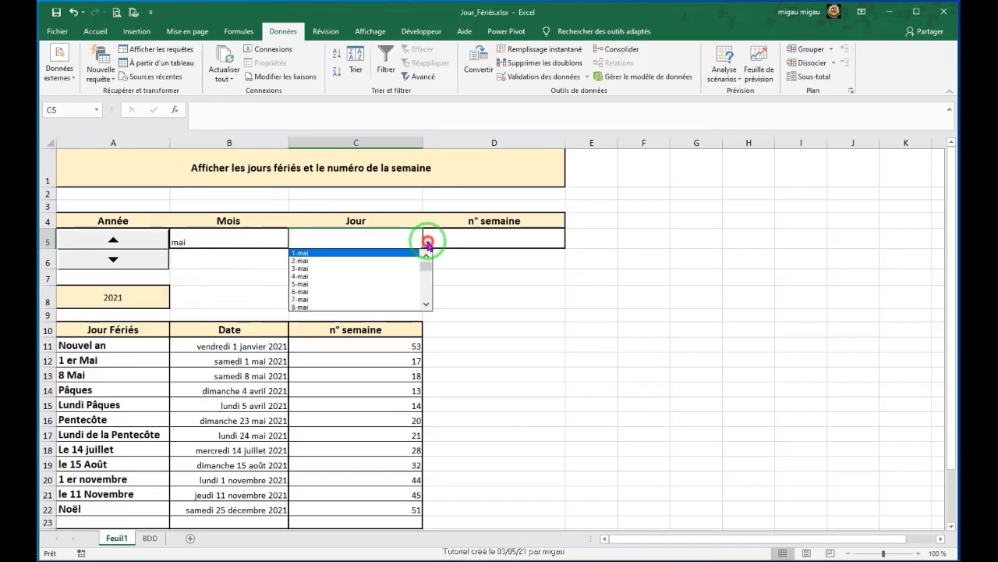
left_click(303, 290)
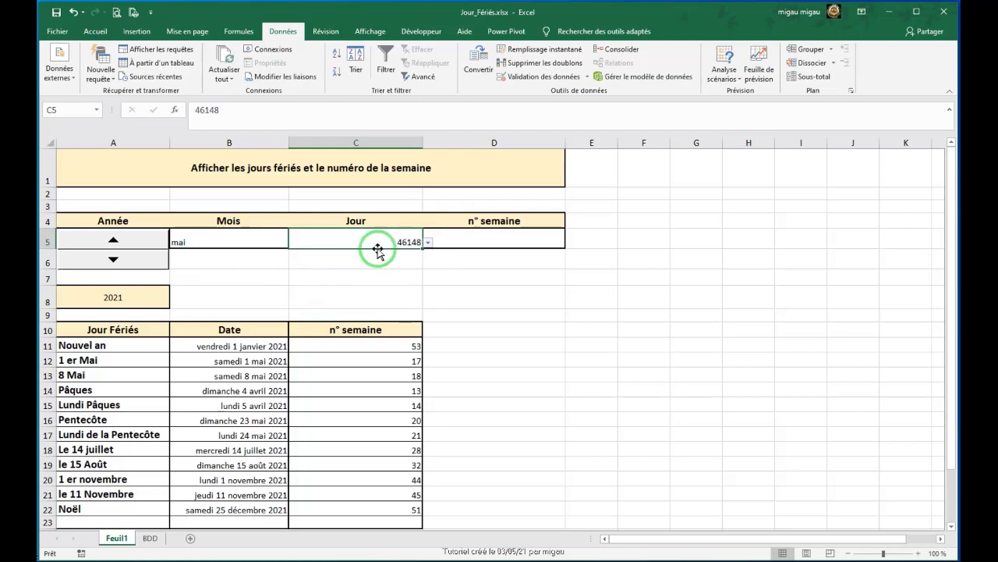
Check the date style on the BDD sheet and format the Jour cell C5 on Feuil1 as a date of type 14-mars
left_click(147, 538)
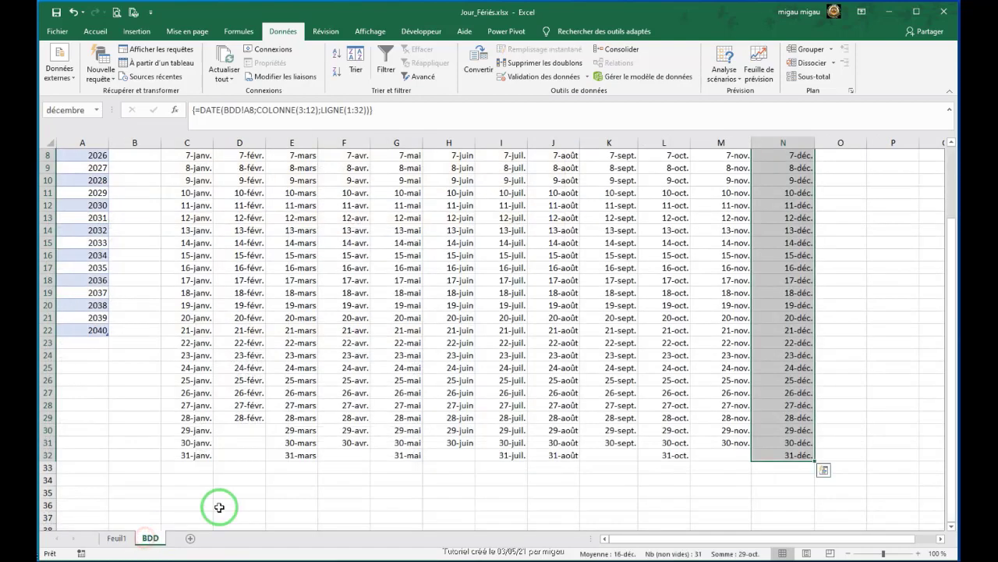
scroll(798, 363, "up", 3)
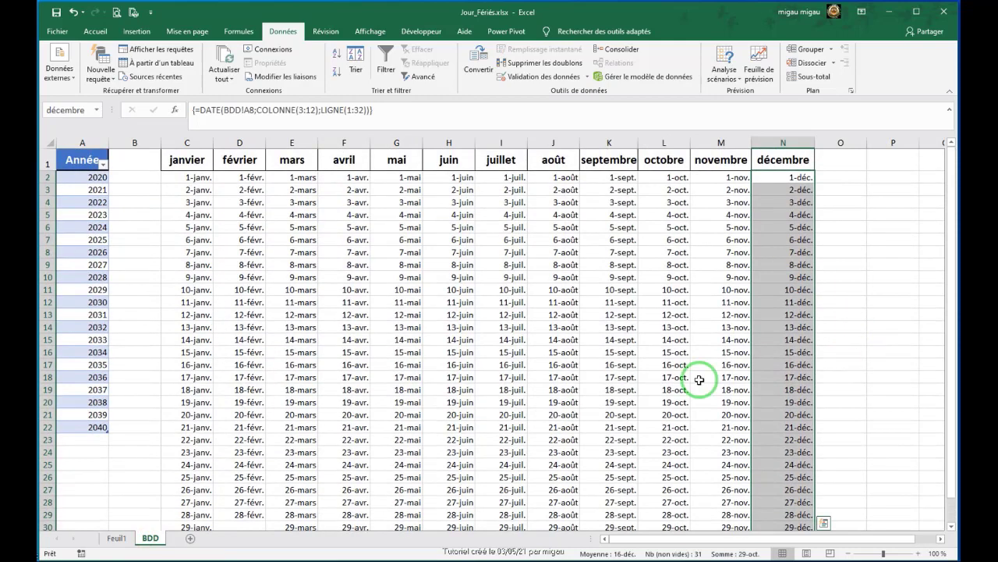
left_click(116, 539)
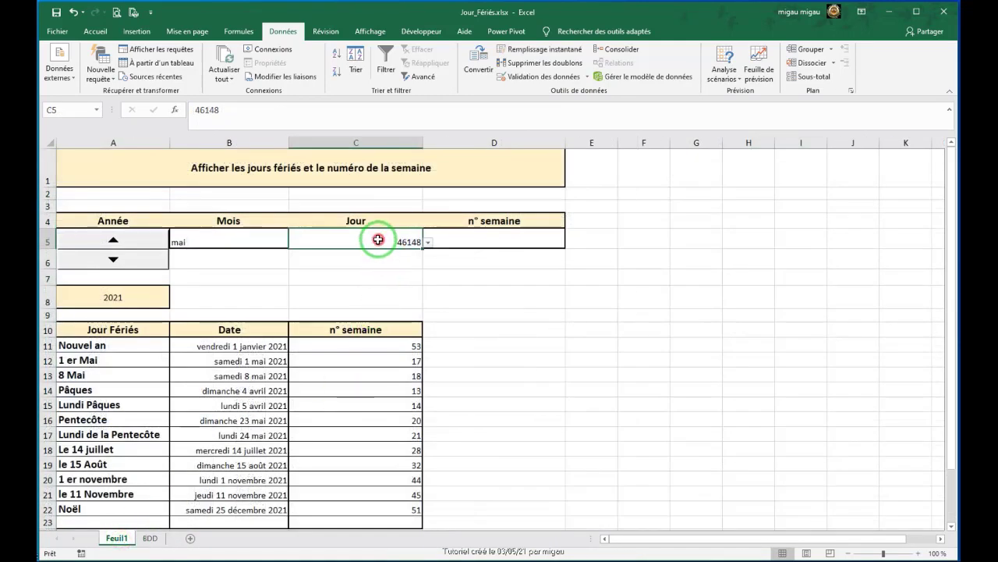
right_click(377, 239)
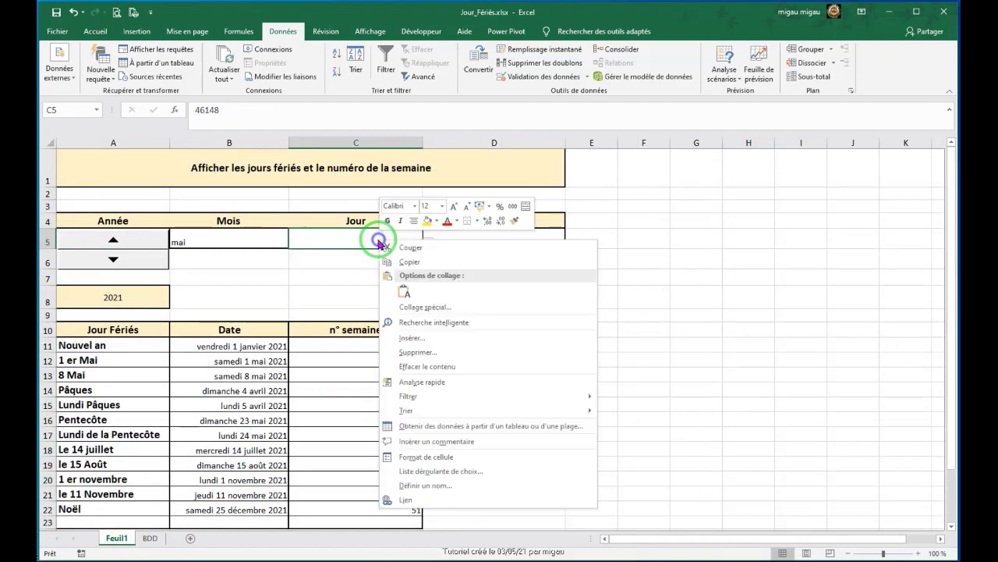
left_click(427, 459)
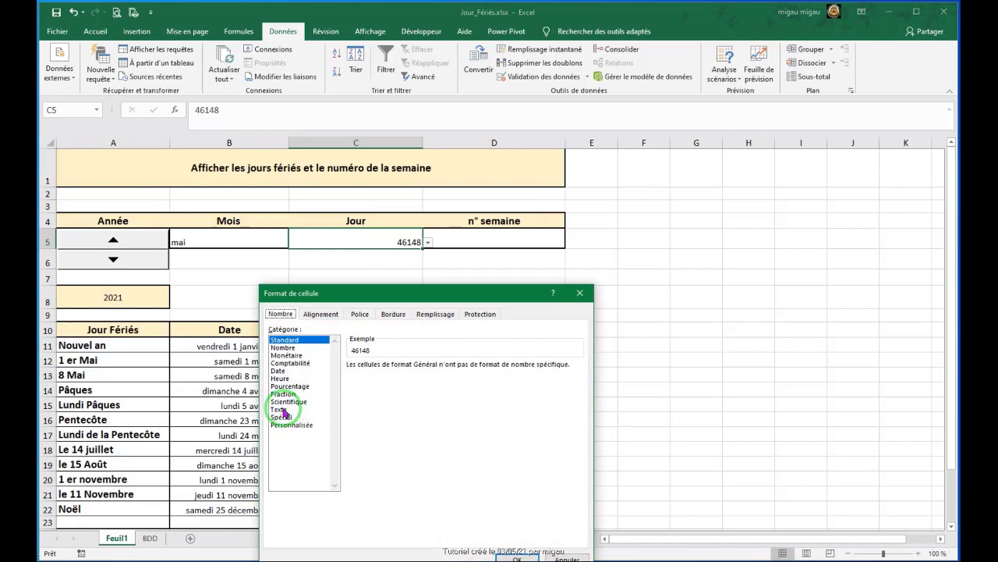
left_click(284, 372)
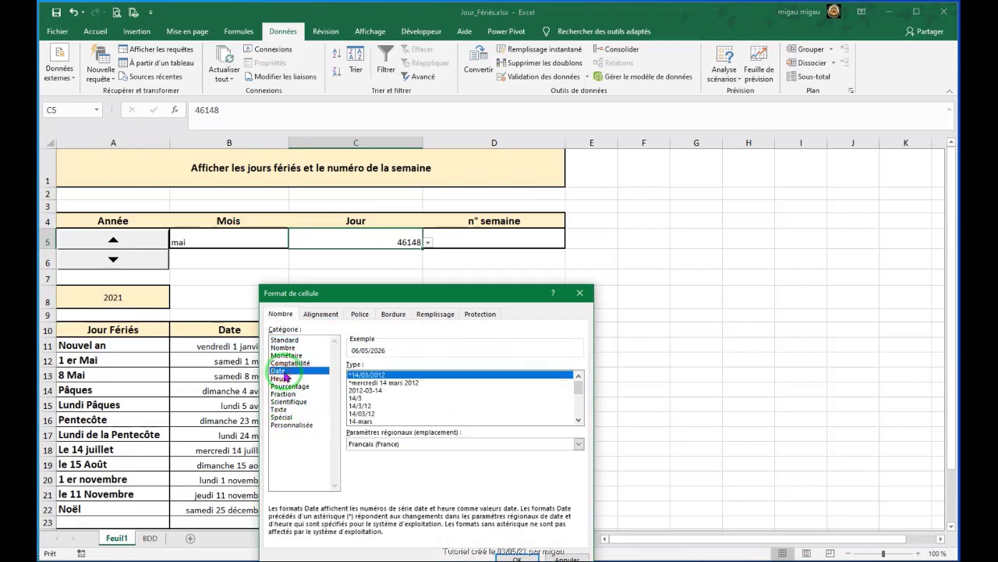
left_click(367, 422)
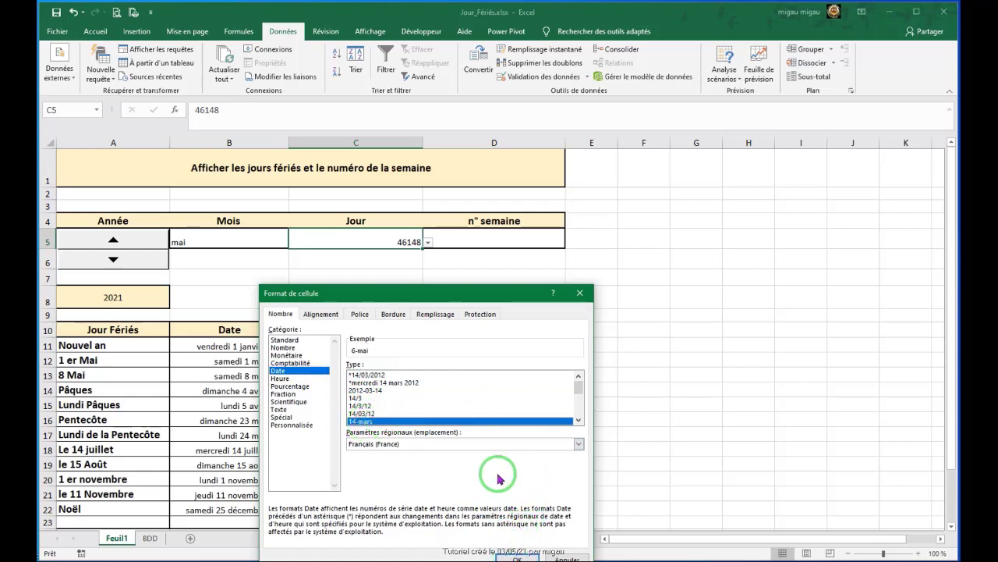
left_click_drag(491, 299, 585, 185)
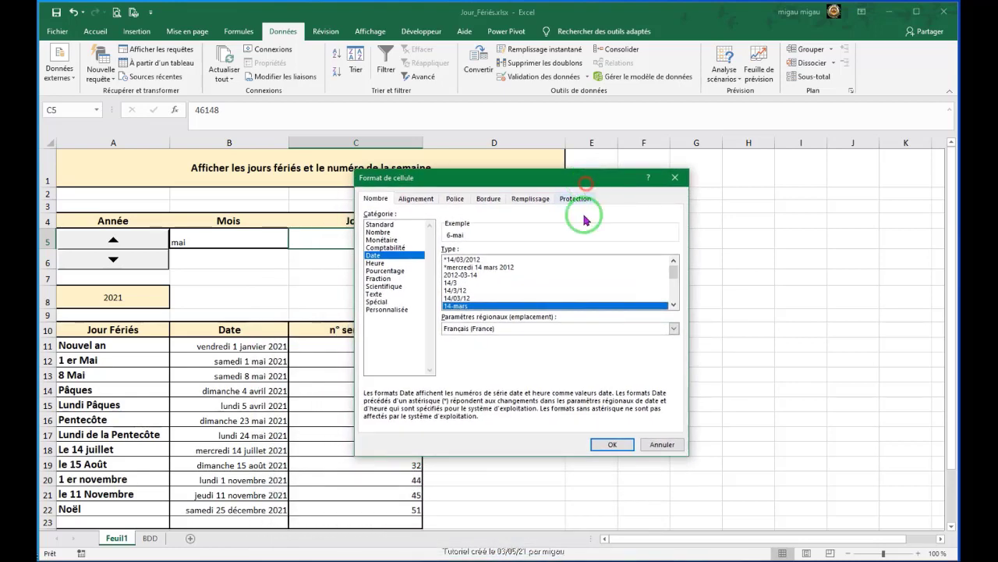
left_click(611, 444)
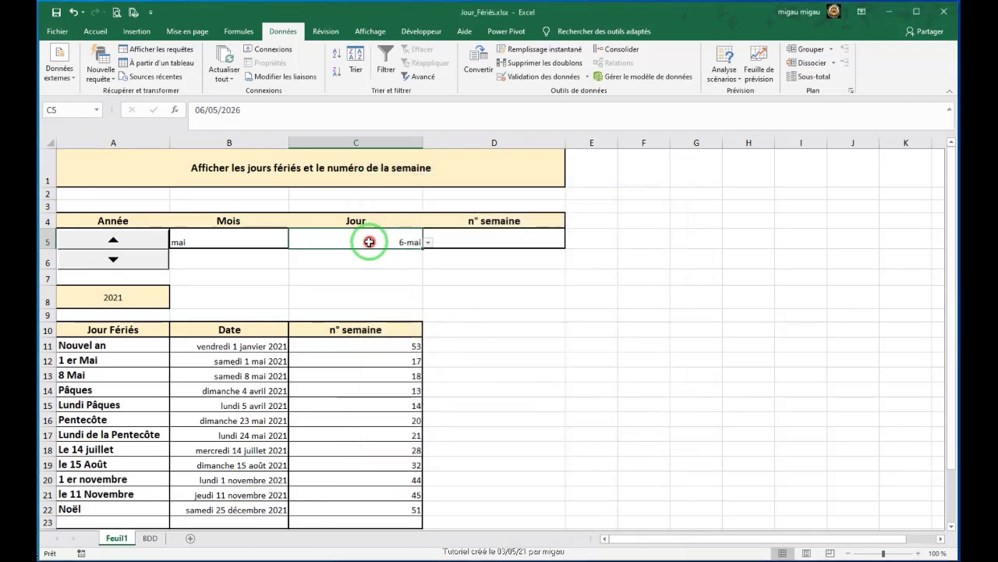
Set the month in B5 to octobre and pick 7-oct. as the day in C5
left_click(229, 243)
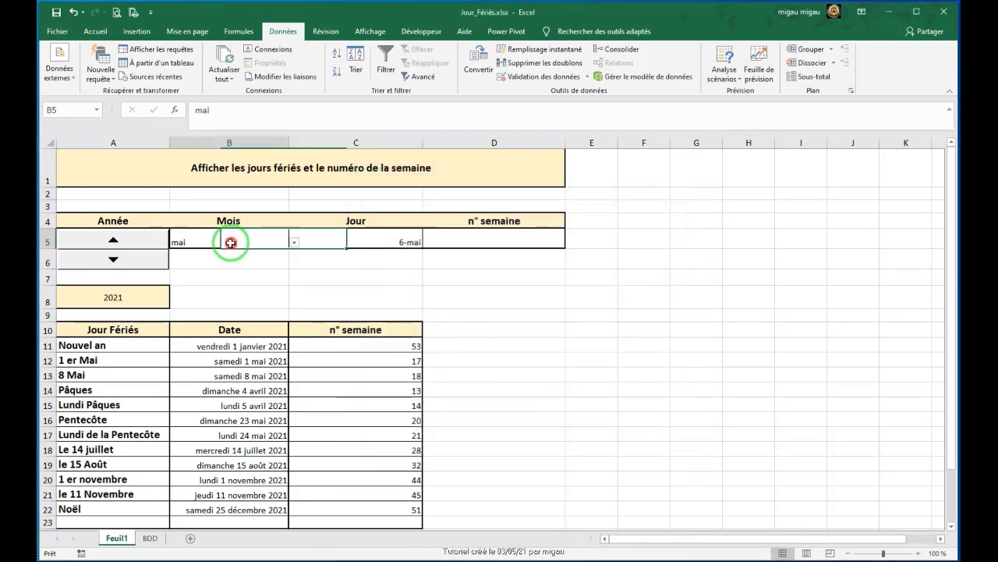
left_click(294, 243)
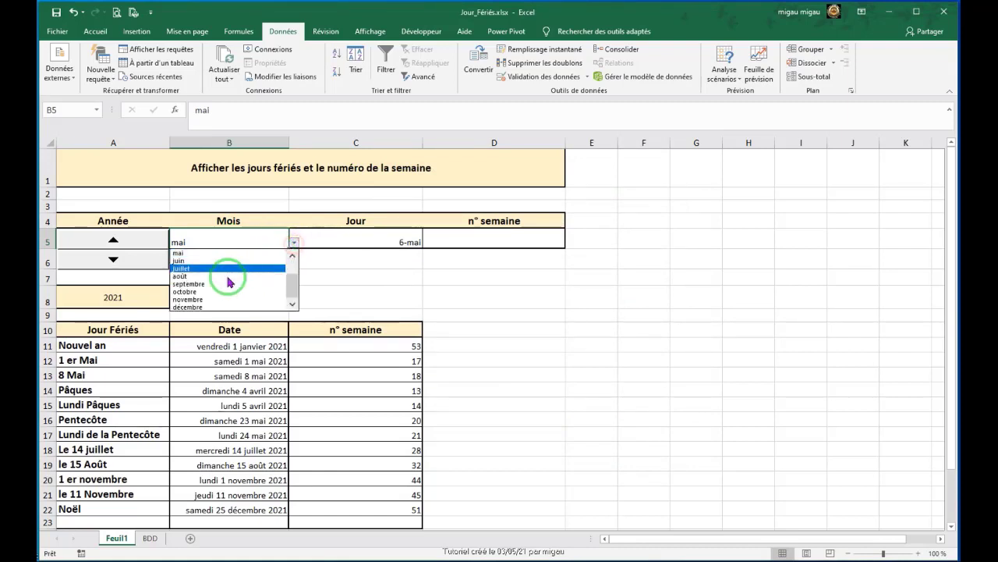
left_click(195, 291)
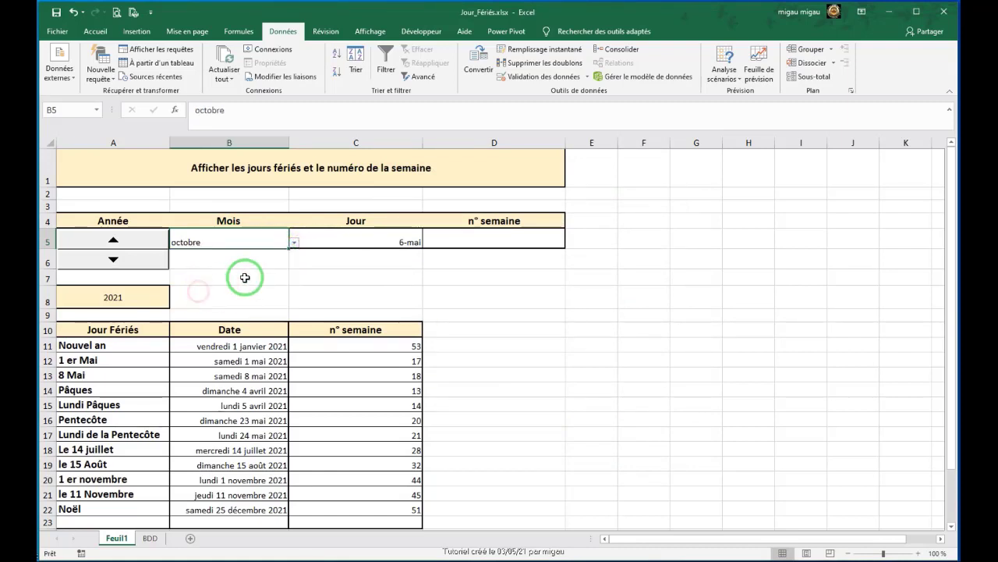
left_click(405, 242)
left_click(427, 242)
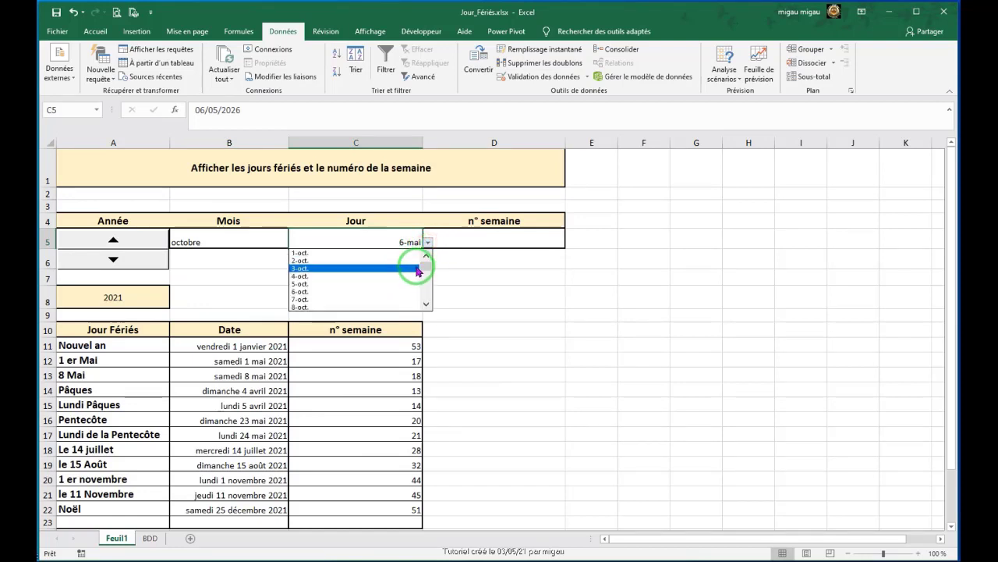
left_click(308, 303)
Enter the formula =NO.SEMAINE.ISO($C$5) in the n° semaine cell D5 to compute the week number of the chosen day
left_click(476, 235)
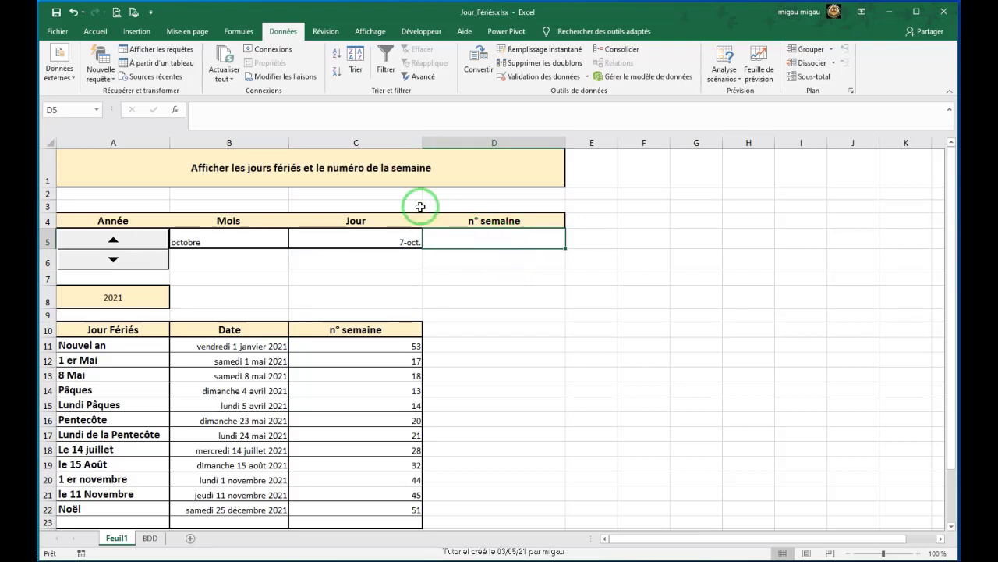
left_click(201, 108)
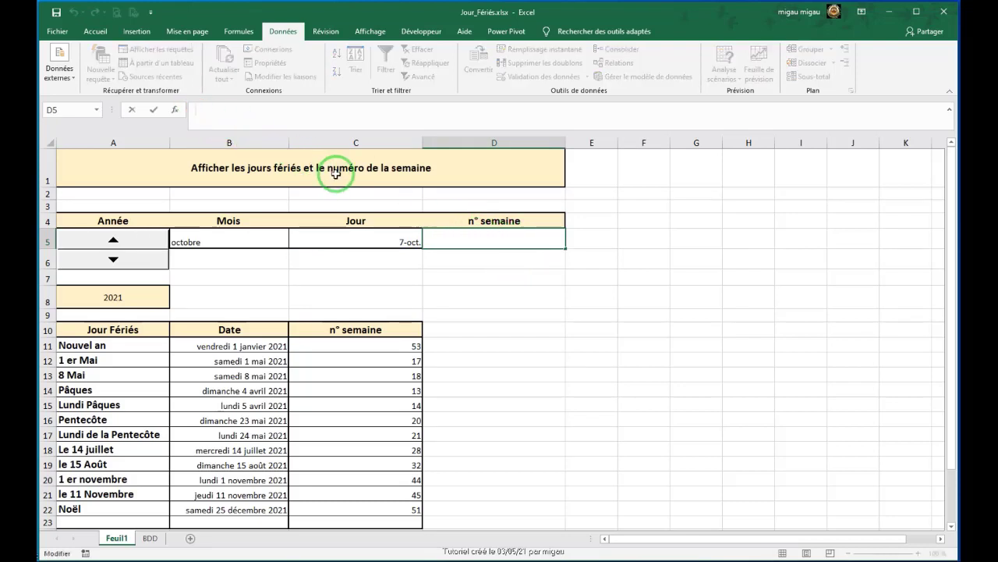
type("=N")
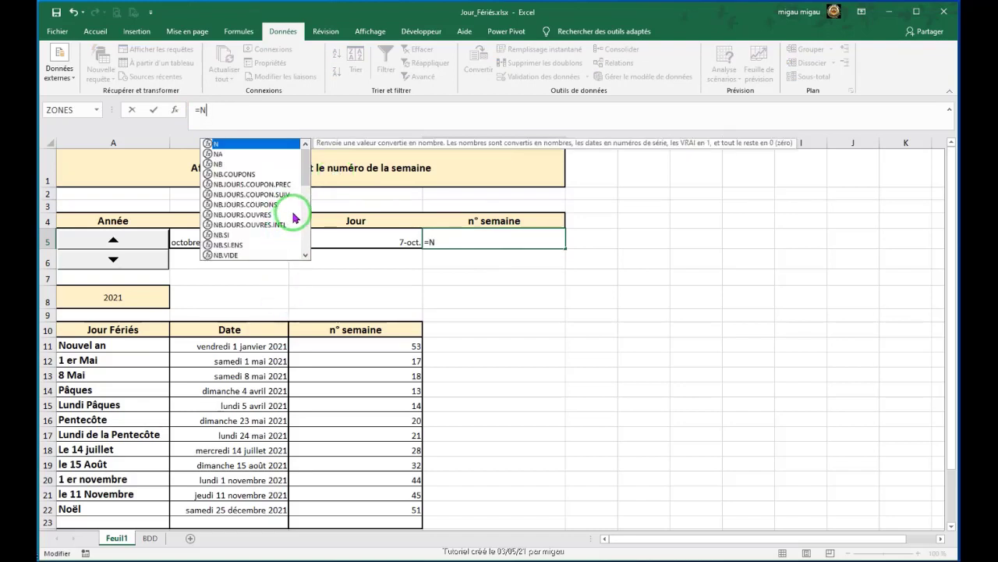
left_click_drag(305, 177, 304, 227)
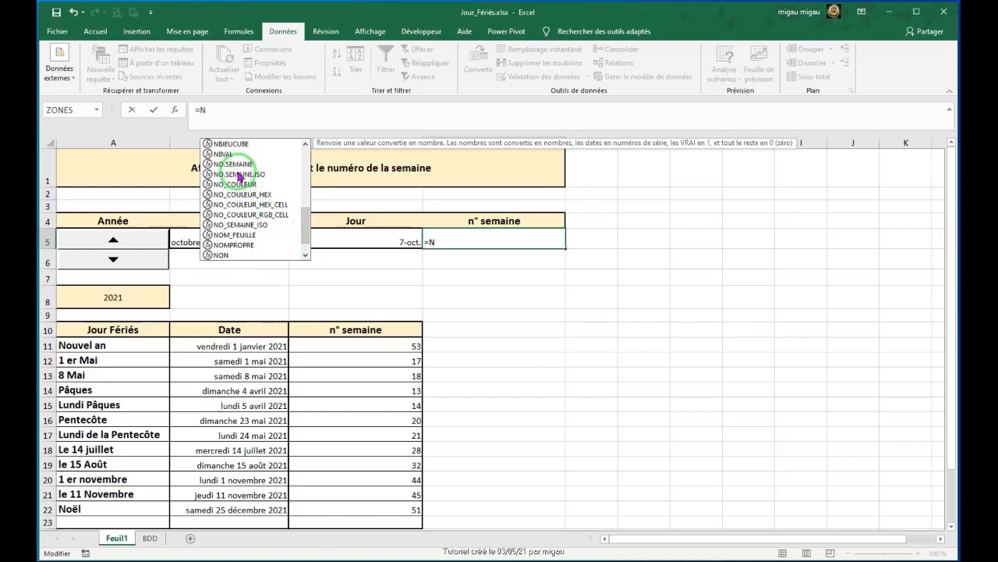
left_click(239, 175)
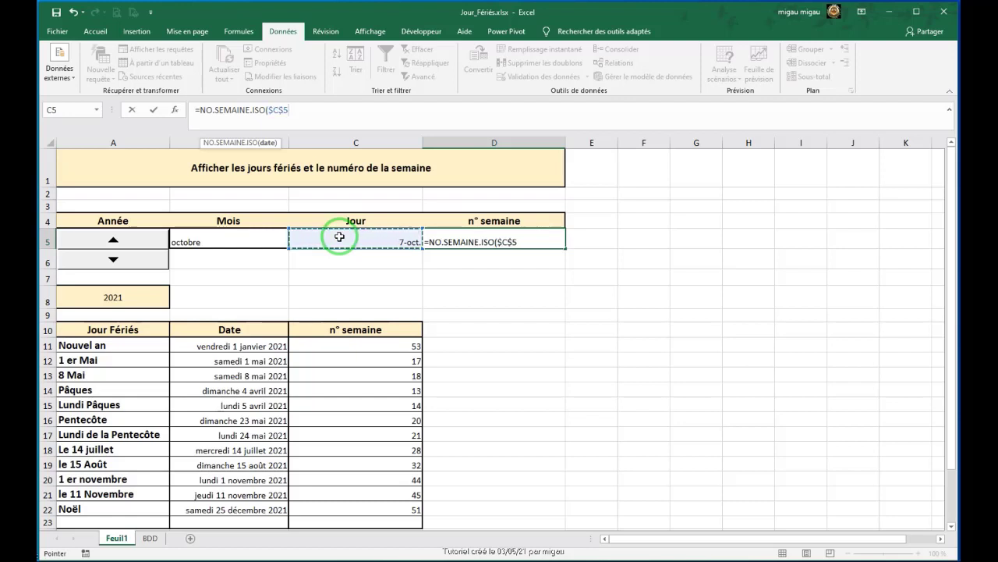
type(")")
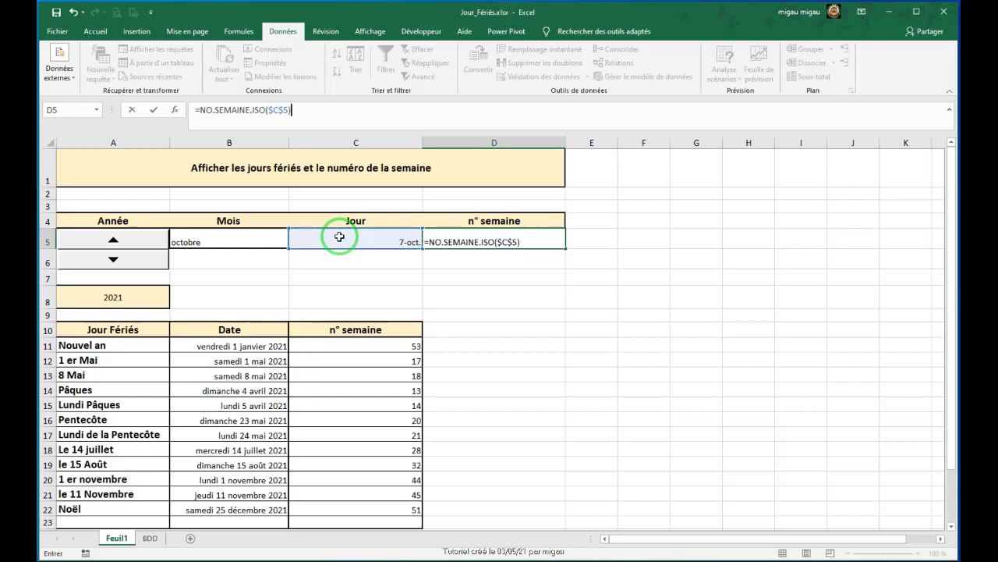
key("Return")
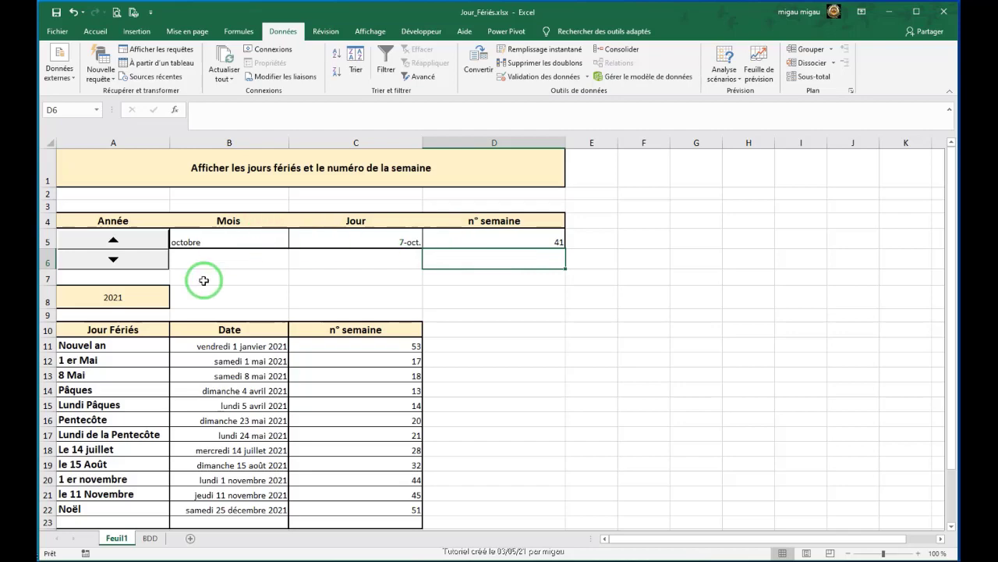
Apply all borders to the monthly dates in C2:N32 on the BDD sheet
scroll(479, 304, "down", 5)
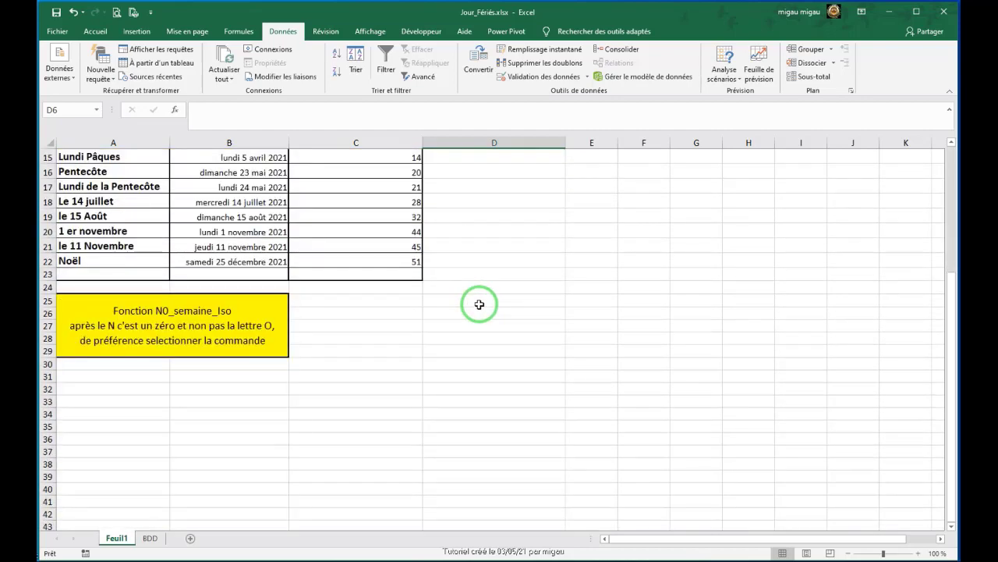
left_click(150, 538)
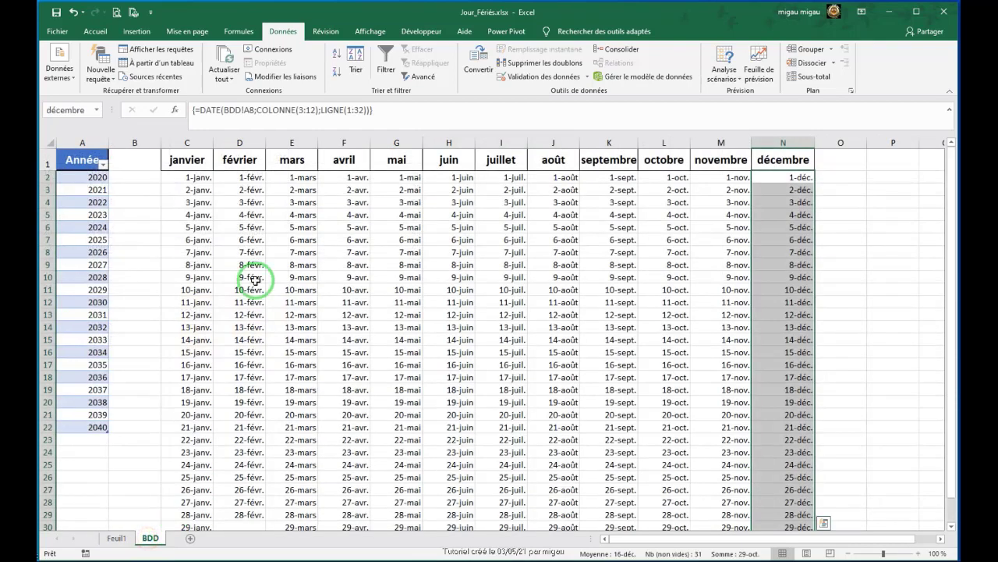
left_click_drag(178, 178, 794, 500)
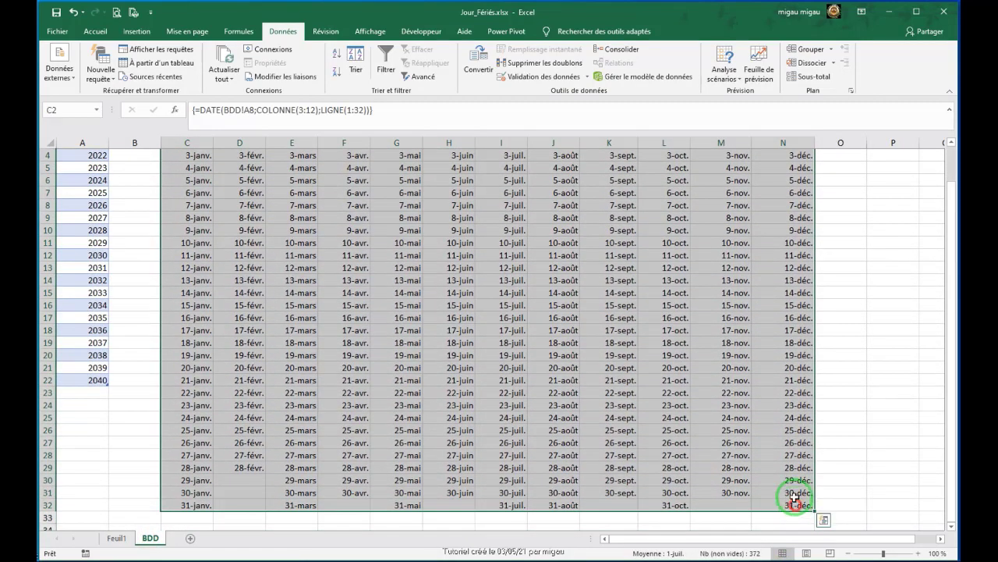
left_click(95, 31)
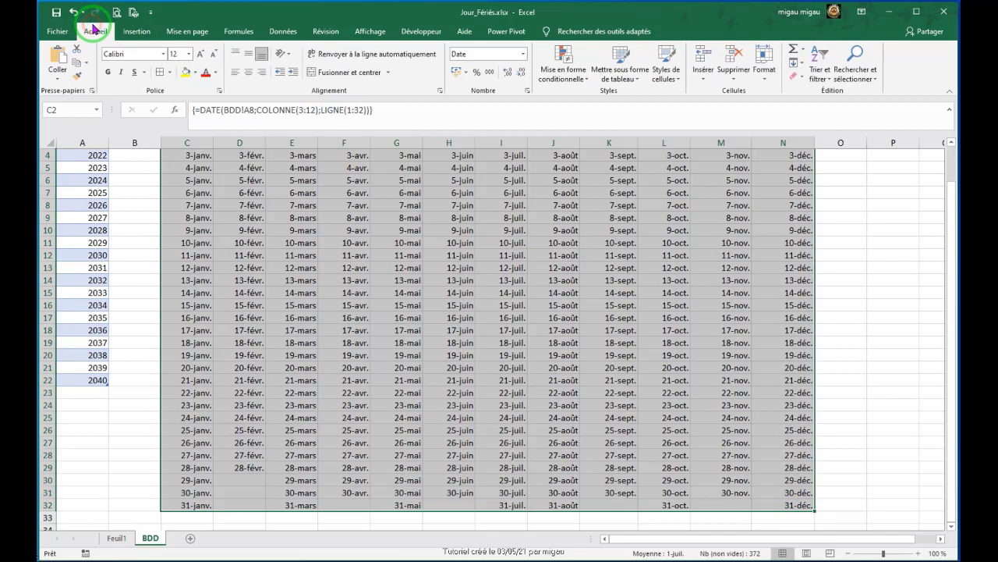
left_click(161, 73)
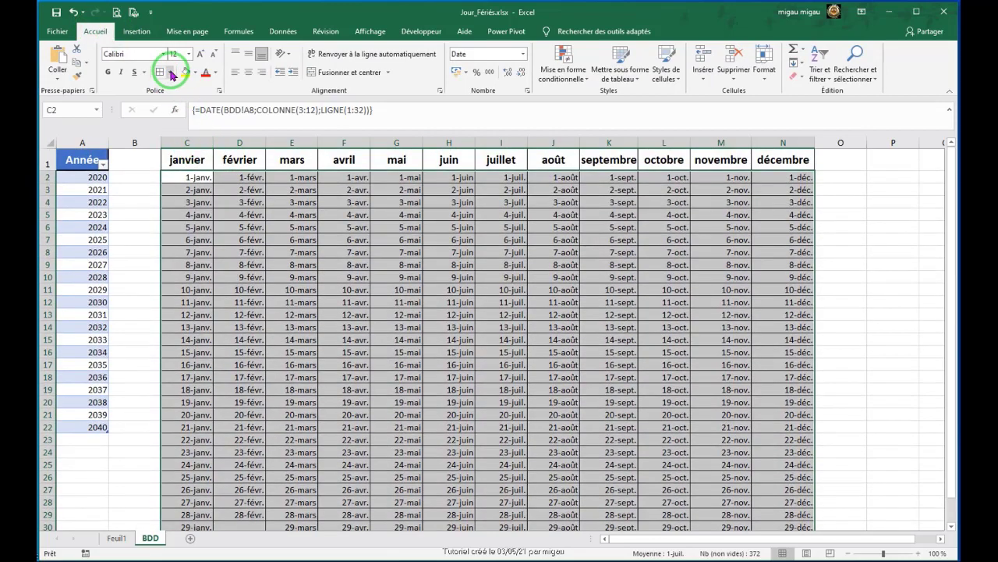
Add thick outside borders around the whole calendar table C1:N32, including the month headers
left_click_drag(187, 156, 764, 503)
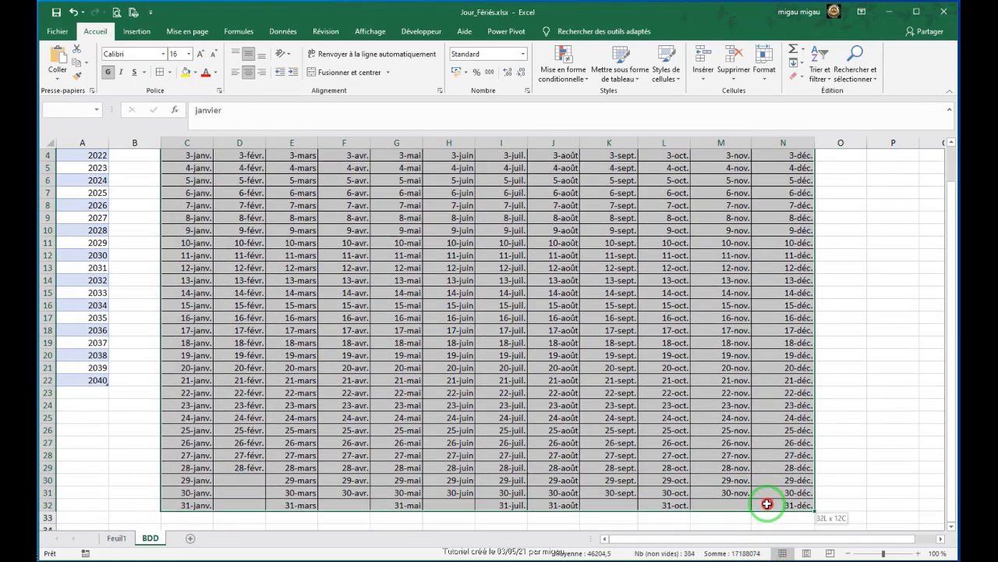
left_click(170, 73)
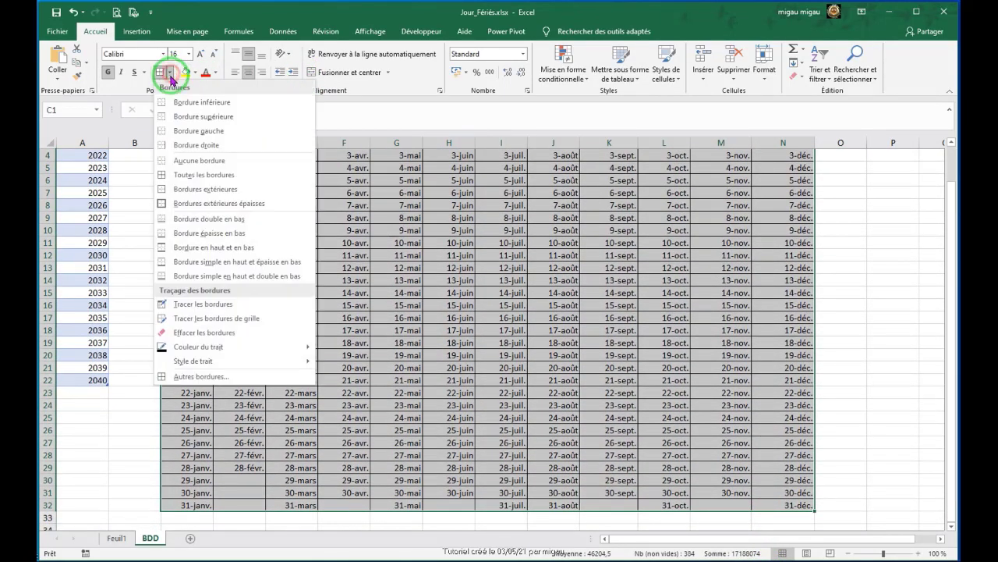
left_click(162, 204)
Fill the month header cells C1:N1, janvier to décembre, with yellow
scroll(152, 201, "up", 1)
left_click(190, 156)
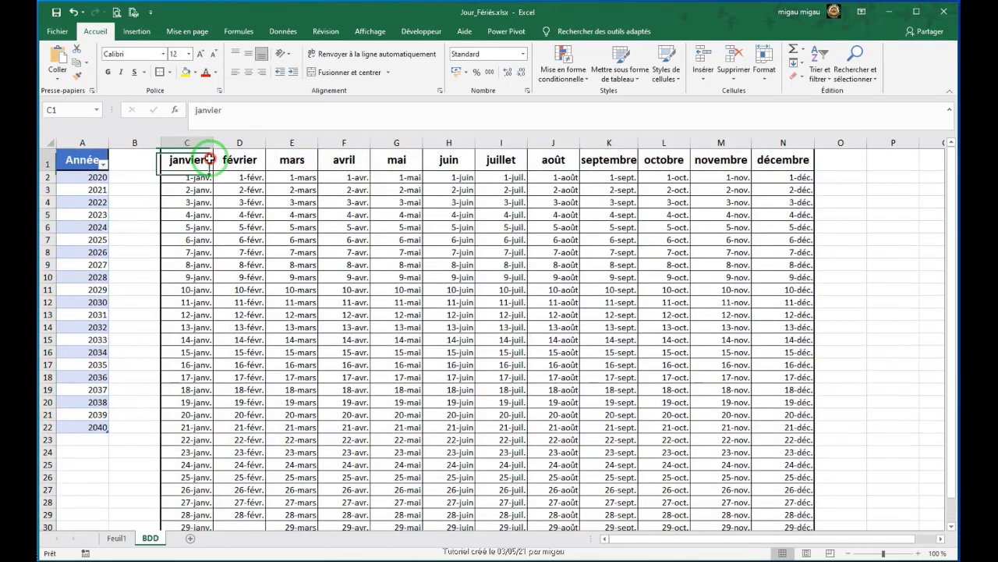
left_click_drag(209, 159, 769, 160)
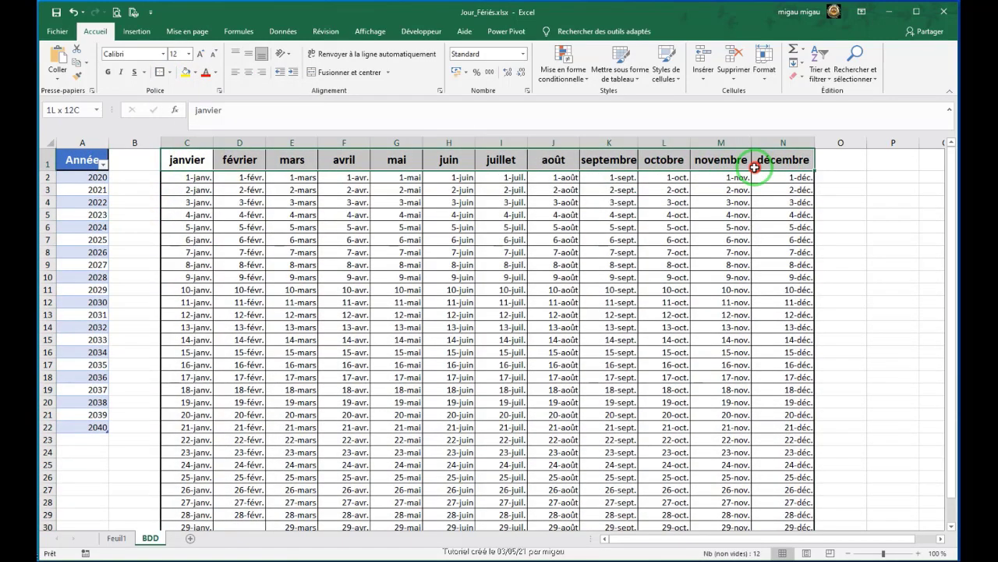
left_click(185, 72)
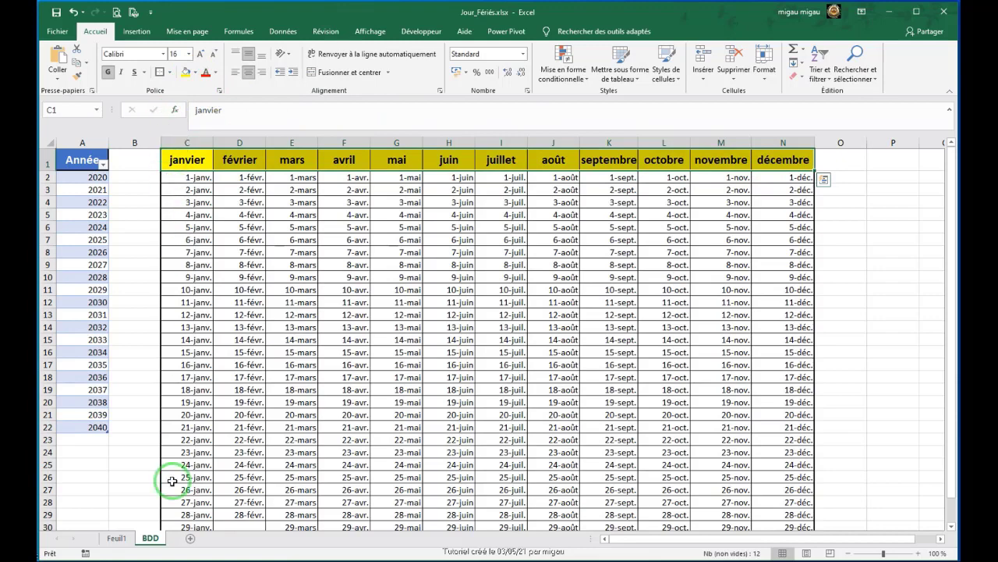
left_click(116, 538)
scroll(398, 346, "up", 5)
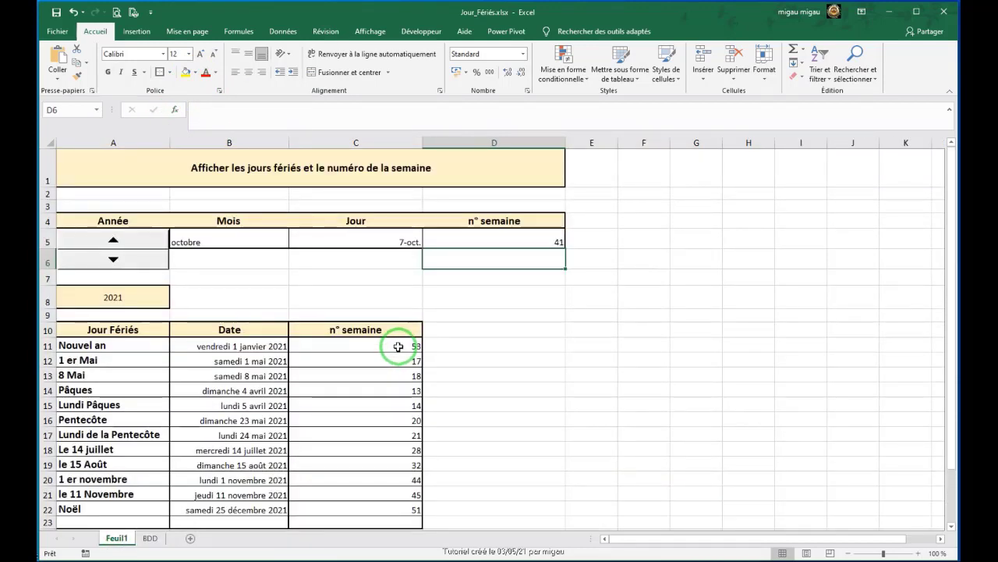
scroll(404, 330, "down", 5)
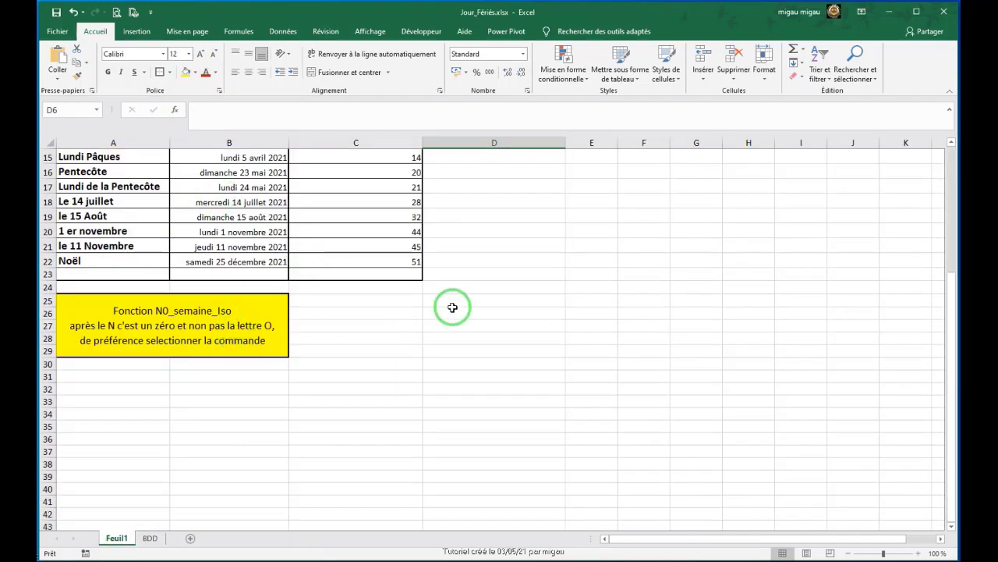
key("ctrl+Page_Down")
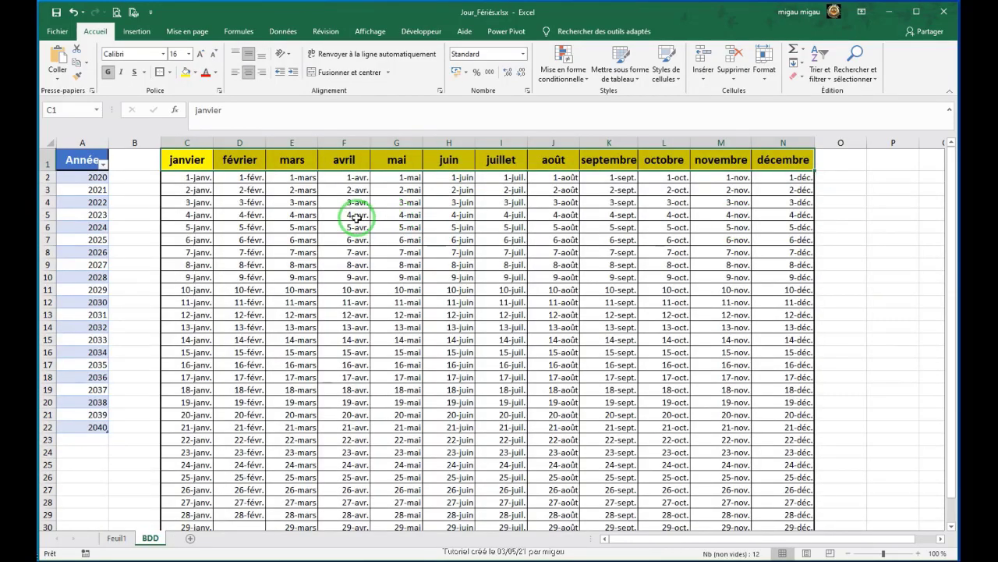
scroll(272, 205, "down", 3)
scroll(252, 216, "up", 3)
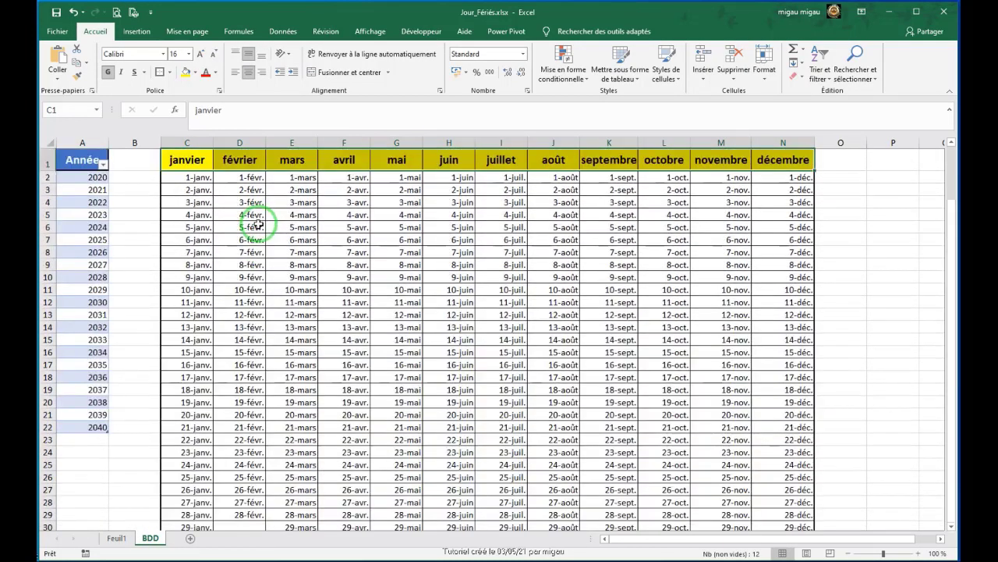
Format cells B5:D5 on Feuil1 as bold, font size 16, centred horizontally and vertically
left_click(116, 538)
scroll(409, 444, "up", 5)
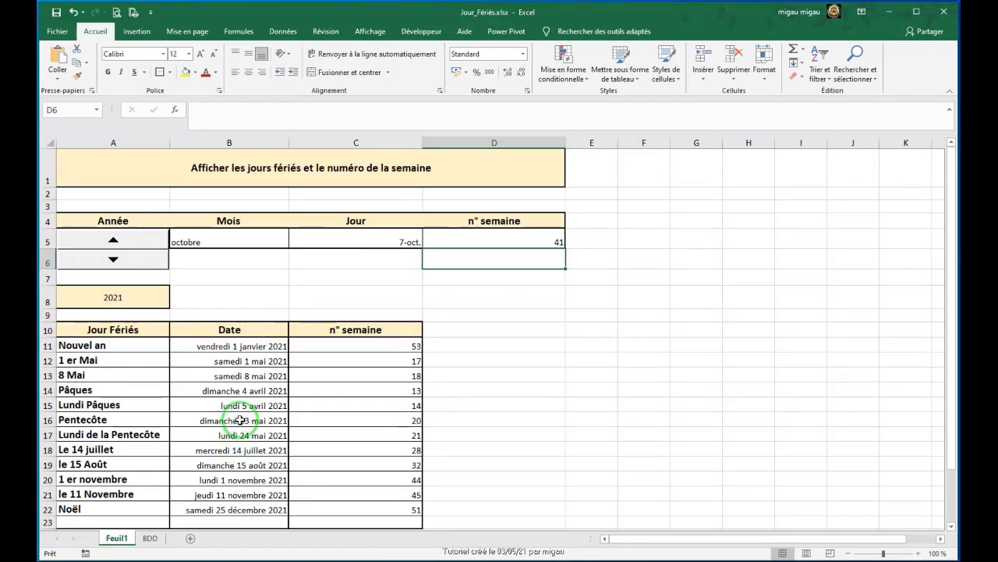
left_click_drag(211, 241, 447, 243)
left_click(249, 71)
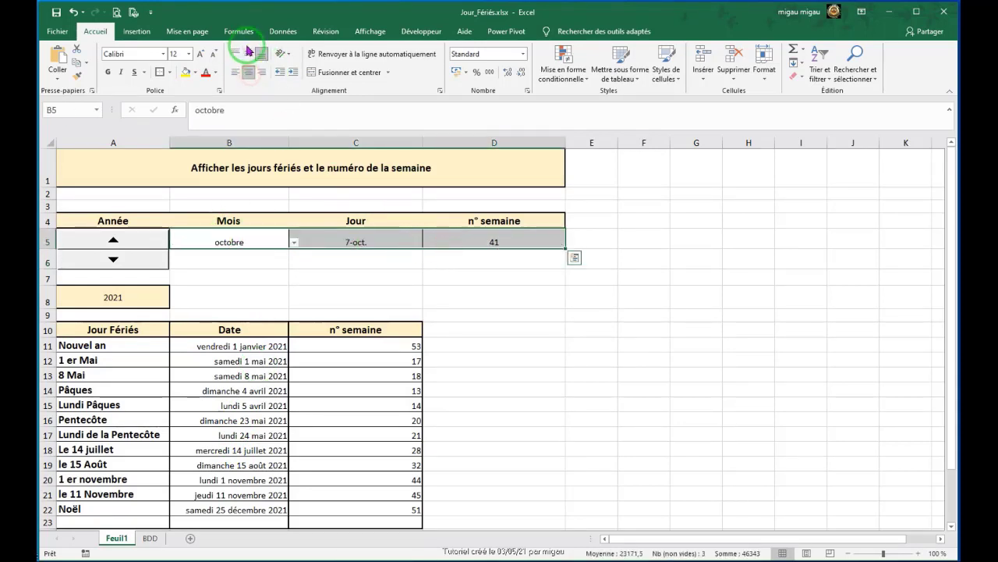
left_click(248, 54)
left_click(108, 73)
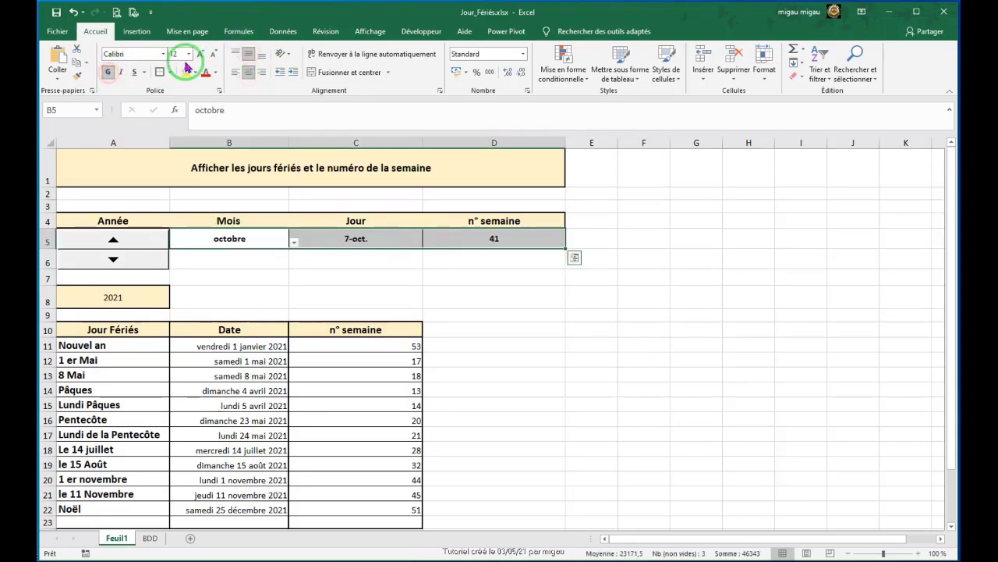
left_click(201, 55)
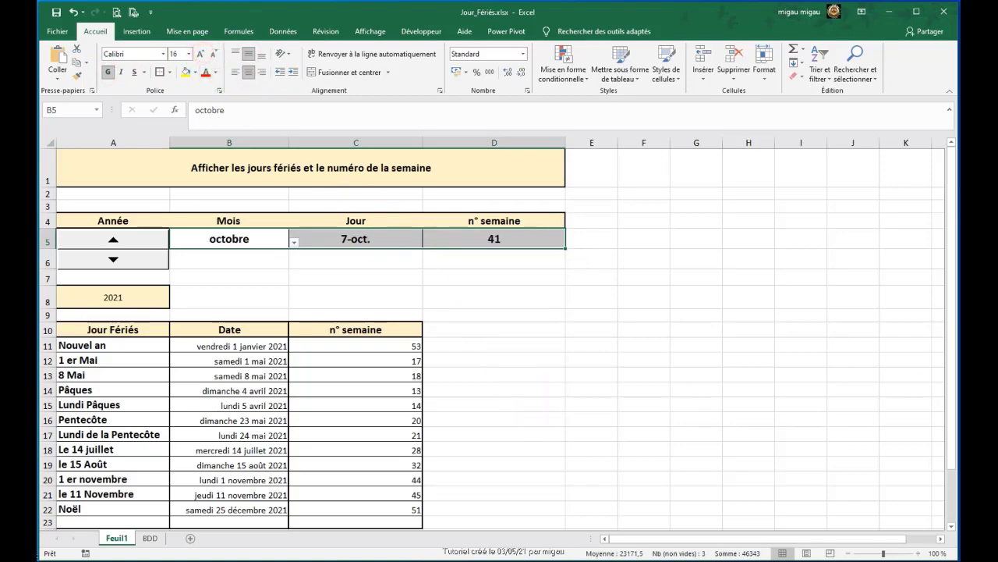